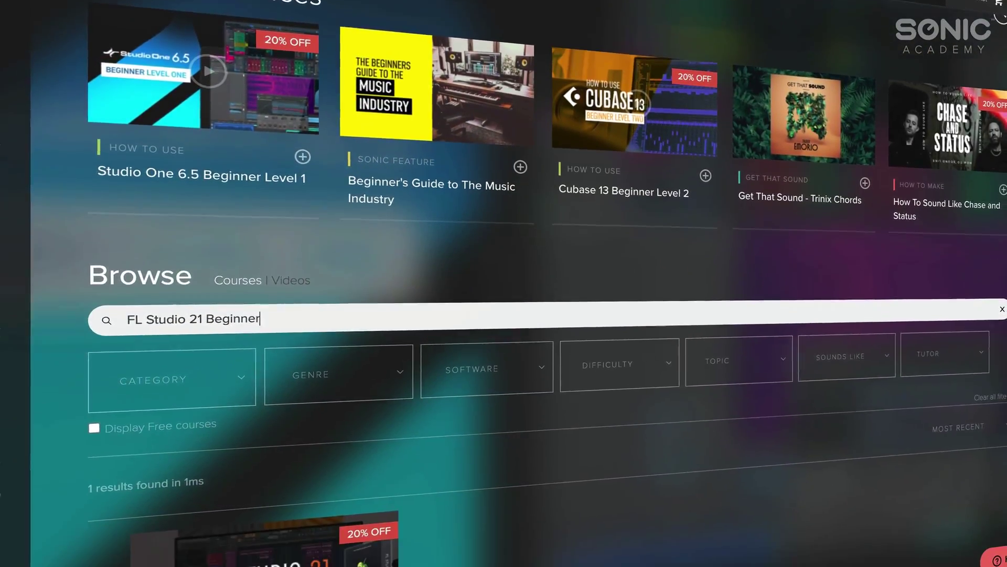
Step: Open the FL Studio 21 Beginner Level 1 course and scroll down to its video
{"action": "scroll", "coordinate": [262, 420], "scroll_direction": "down", "scroll_amount": 5}
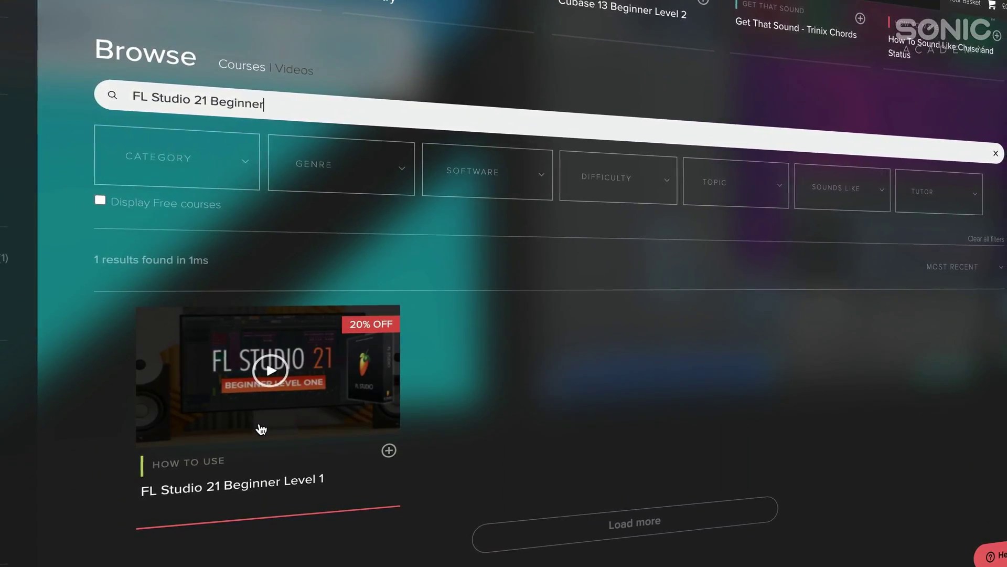
{"action": "left_click", "coordinate": [261, 428]}
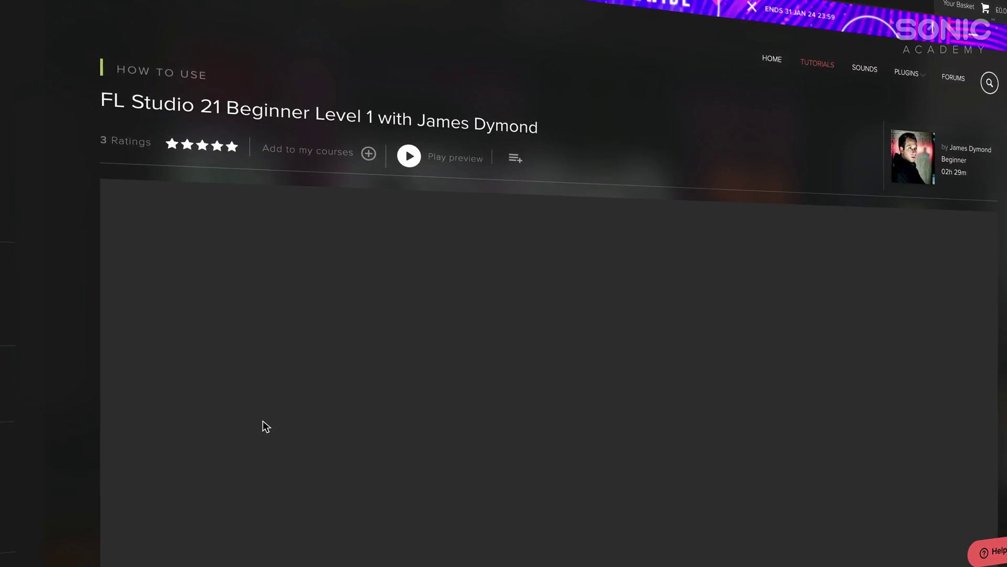
{"action": "scroll", "coordinate": [263, 421], "scroll_direction": "down", "scroll_amount": 3}
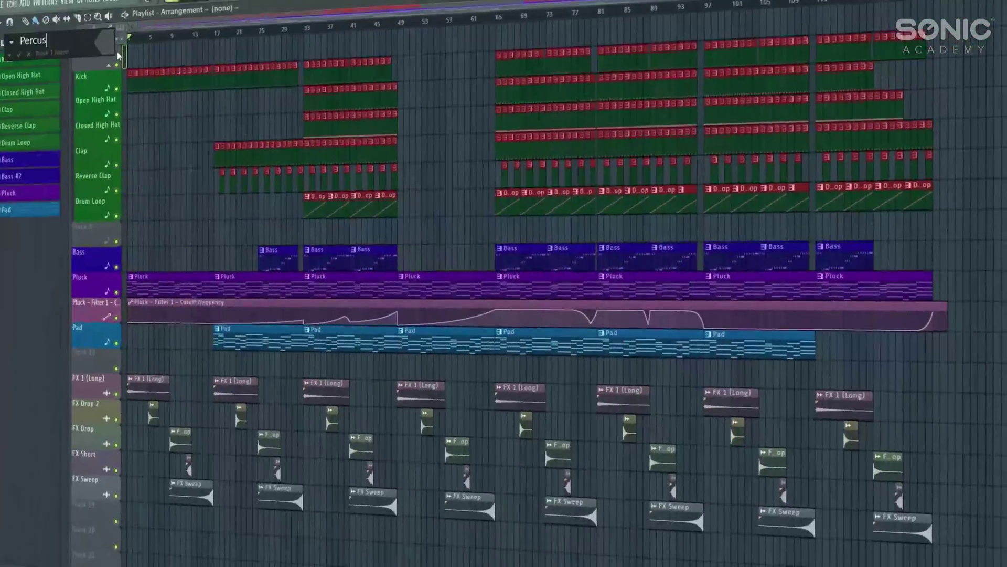
Step: Name the group track 'Percussion', then select clips near bar 88 and open the automation clip's options
{"action": "type", "text": "sion"}
{"action": "key", "text": "Return"}
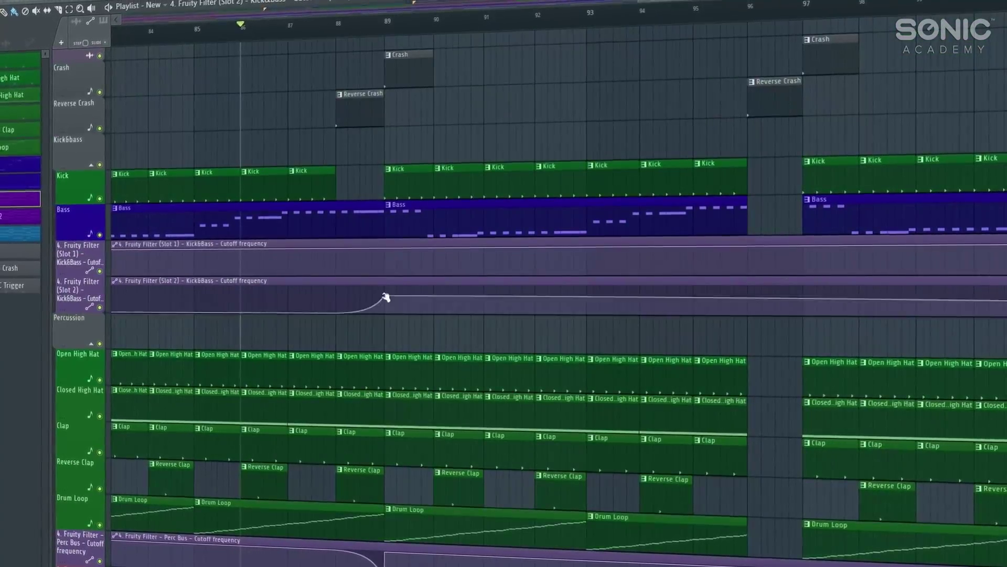
{"action": "left_click", "coordinate": [371, 224]}
{"action": "scroll", "coordinate": [378, 263], "scroll_direction": "down", "scroll_amount": 5}
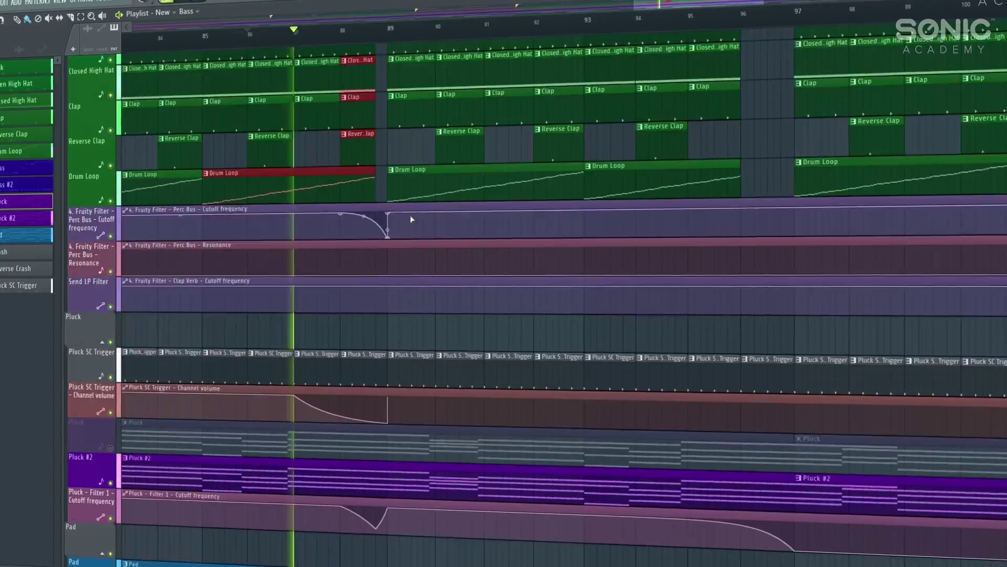
{"action": "scroll", "coordinate": [408, 215], "scroll_direction": "up", "scroll_amount": 5}
{"action": "right_click", "coordinate": [347, 233]}
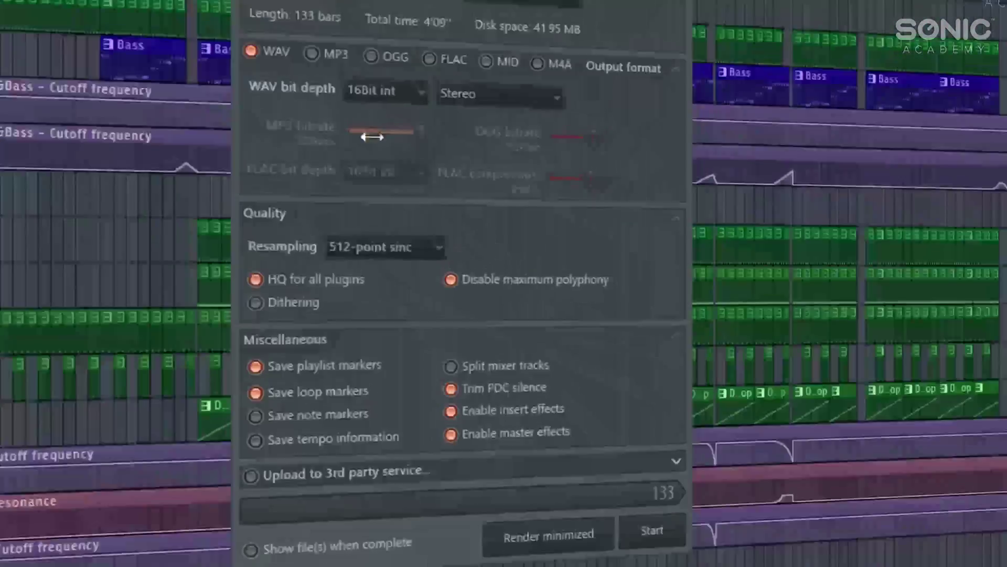
Step: Show the WAV bit depth choices in the export dialog
{"action": "left_click", "coordinate": [403, 105]}
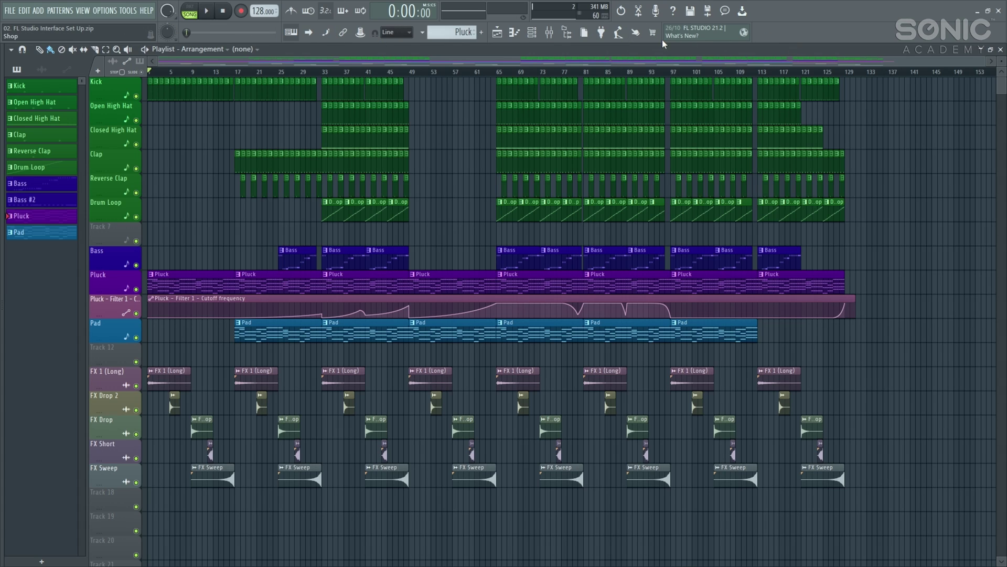
Step: Try the Compact, Default (FL 12), hint-above-menu, macOS and Single line centered toolbar presets
{"action": "right_click", "coordinate": [777, 13]}
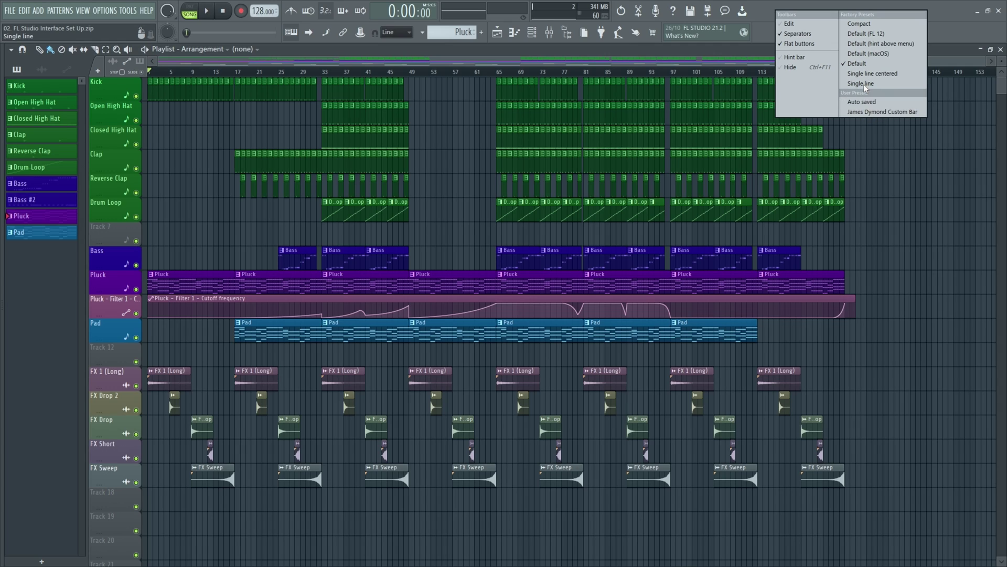
{"action": "left_click", "coordinate": [867, 23]}
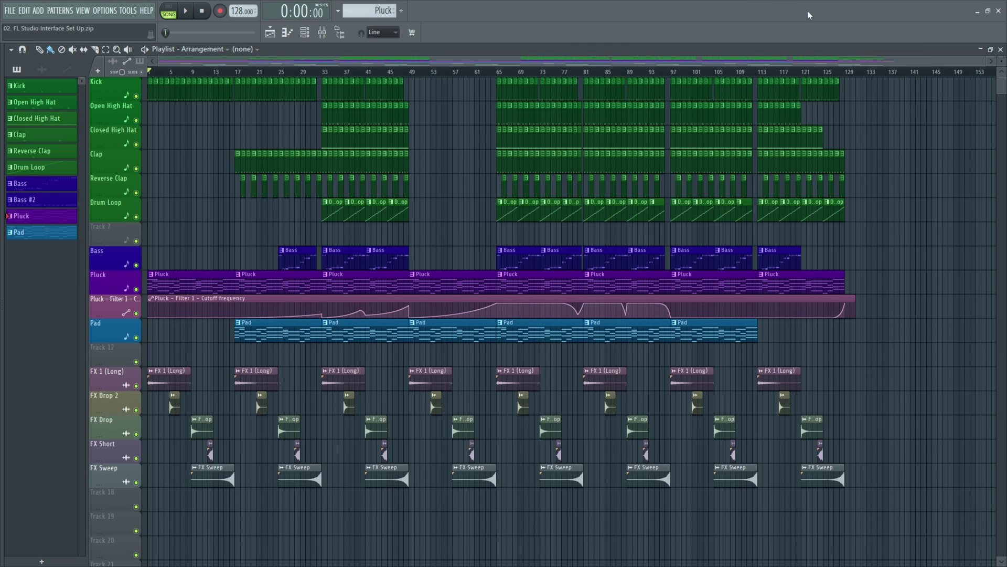
{"action": "right_click", "coordinate": [780, 9]}
{"action": "left_click", "coordinate": [870, 28]}
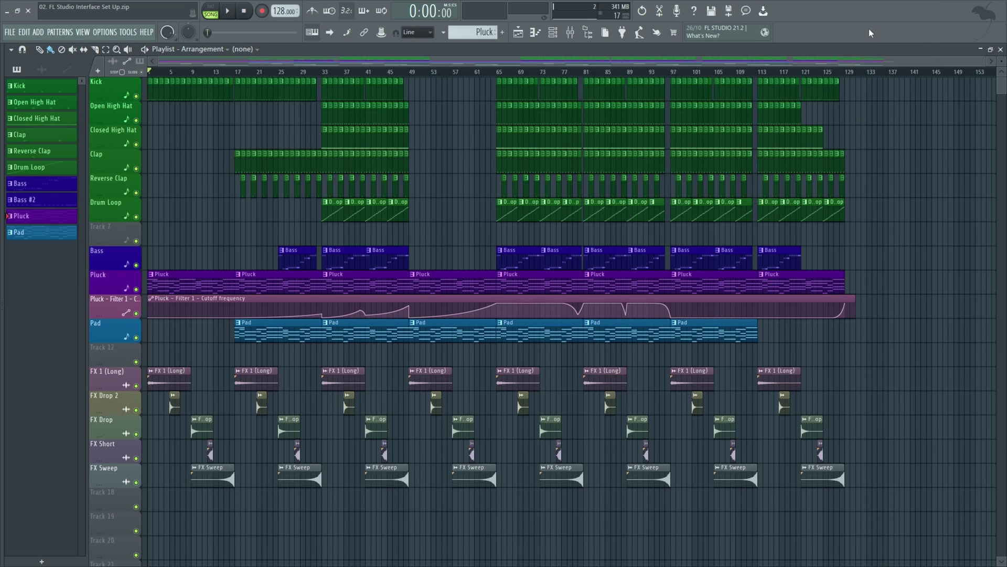
{"action": "right_click", "coordinate": [856, 15]}
{"action": "left_click", "coordinate": [959, 44]}
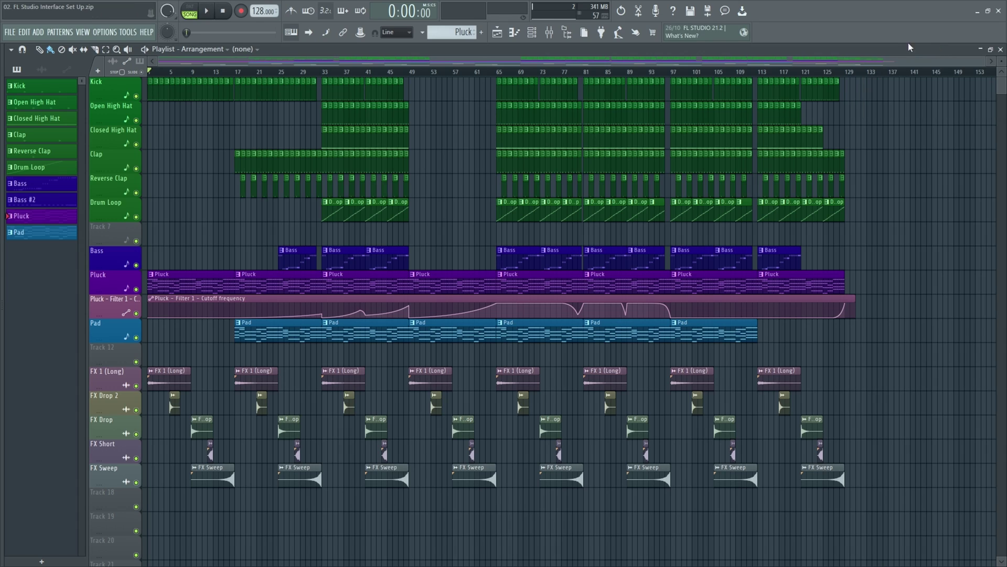
{"action": "right_click", "coordinate": [842, 27]}
{"action": "left_click", "coordinate": [905, 67]}
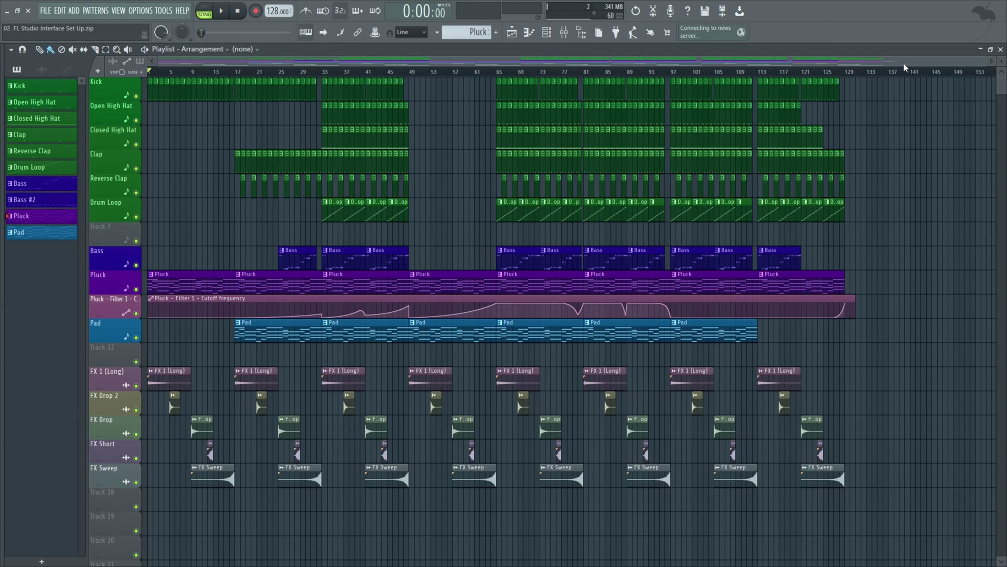
{"action": "right_click", "coordinate": [822, 17]}
{"action": "left_click", "coordinate": [896, 74]}
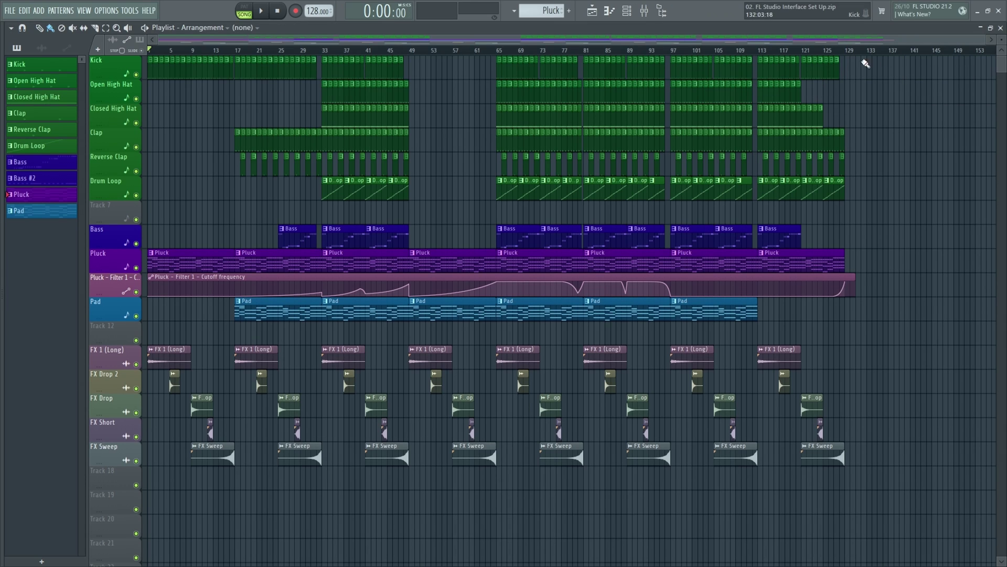
Step: Try Single line and Compact, restore the Default toolbar, and enter toolbar edit mode
{"action": "right_click", "coordinate": [732, 15]}
{"action": "left_click", "coordinate": [819, 87]}
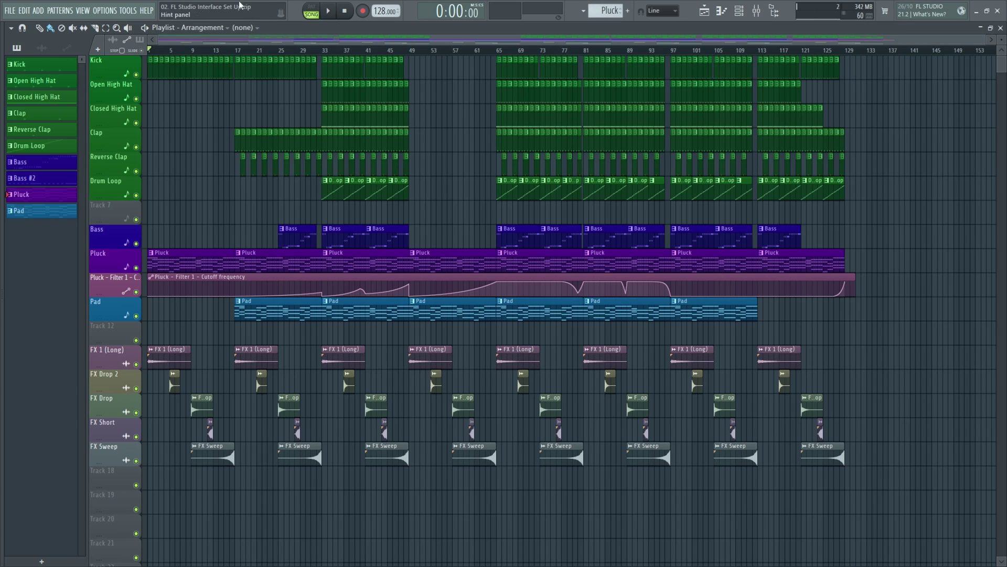
{"action": "right_click", "coordinate": [688, 13]}
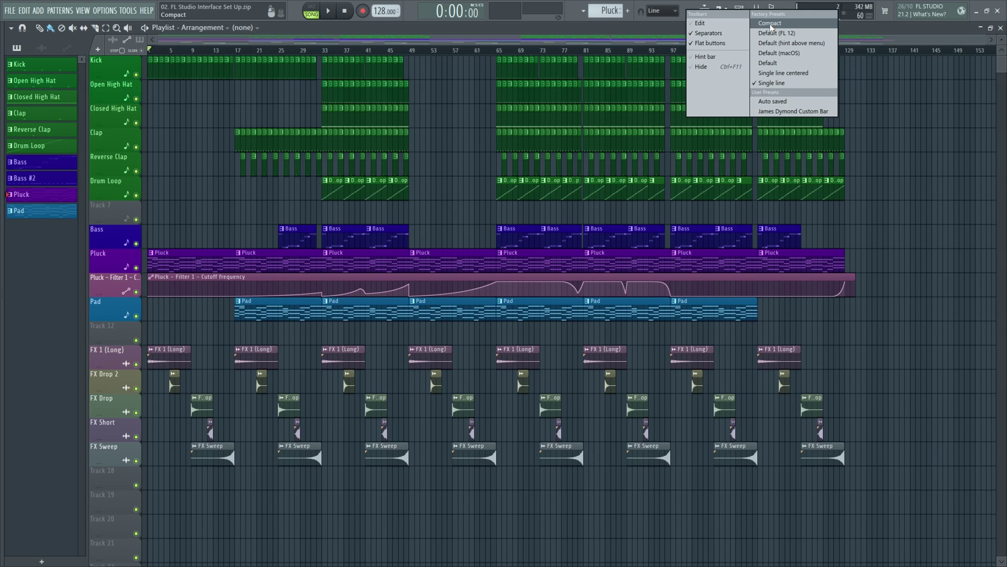
{"action": "left_click", "coordinate": [771, 24]}
{"action": "right_click", "coordinate": [771, 16]}
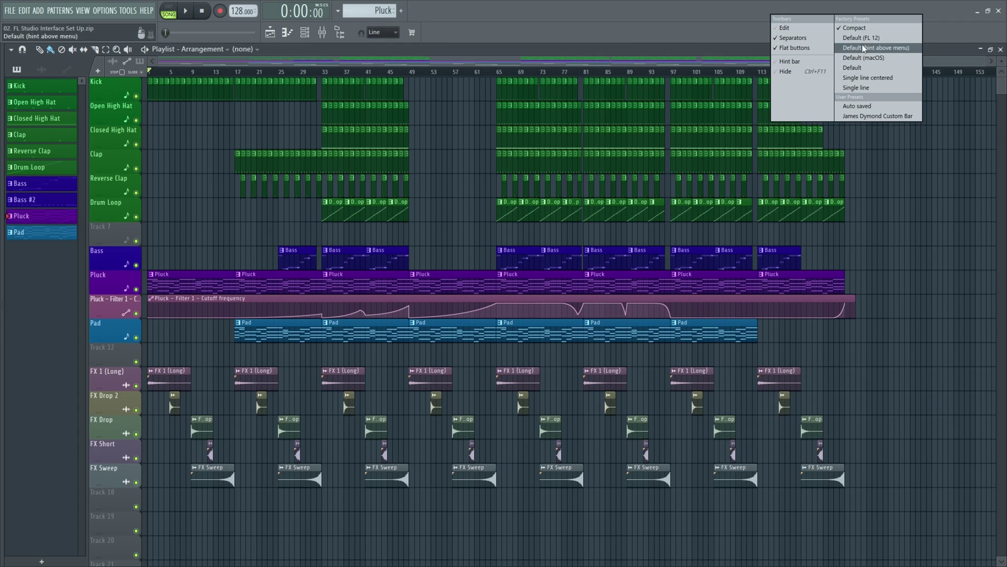
{"action": "left_click", "coordinate": [861, 67]}
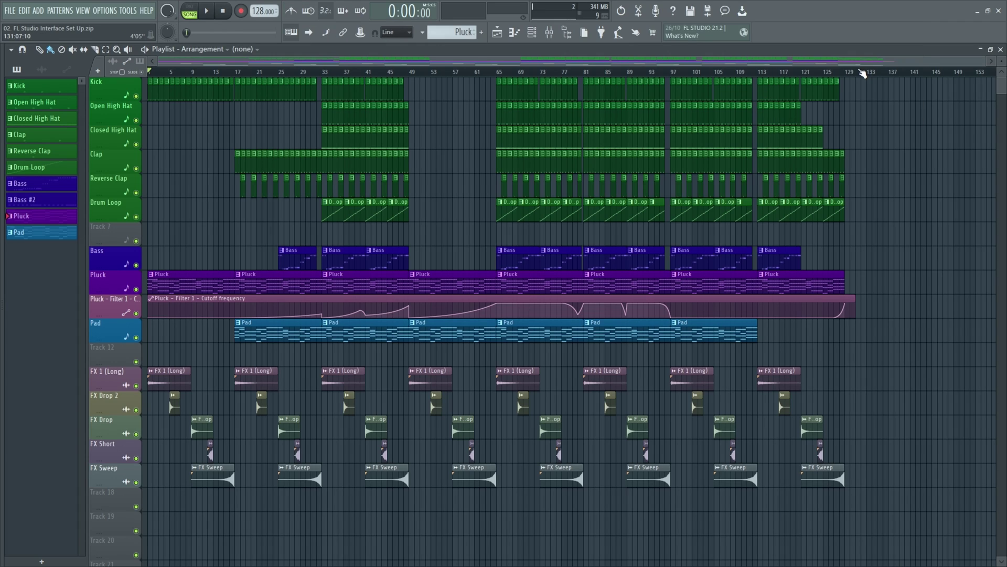
{"action": "right_click", "coordinate": [792, 12]}
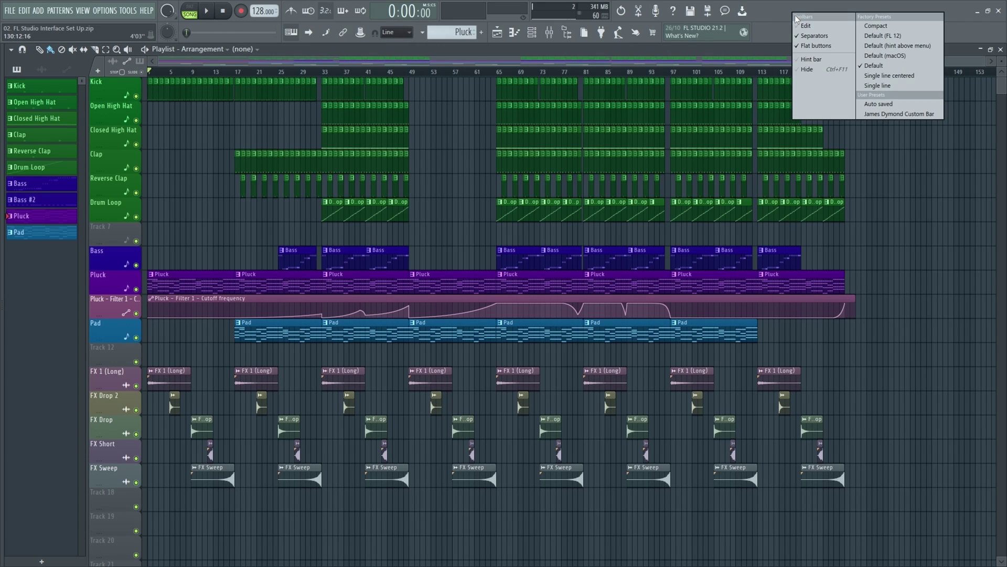
{"action": "left_click", "coordinate": [808, 26]}
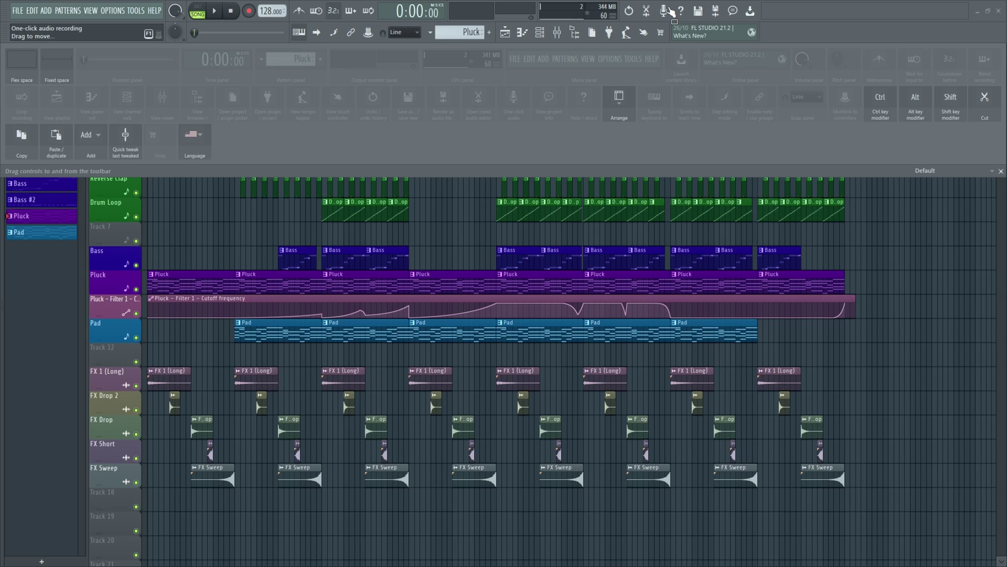
Step: Remove one-click audio recording, Undo, audio editor and Help from the toolbar, and add Copy
{"action": "left_click_drag", "start_coordinate": [672, 11], "coordinate": [546, 147]}
{"action": "left_click_drag", "start_coordinate": [631, 11], "coordinate": [575, 139]}
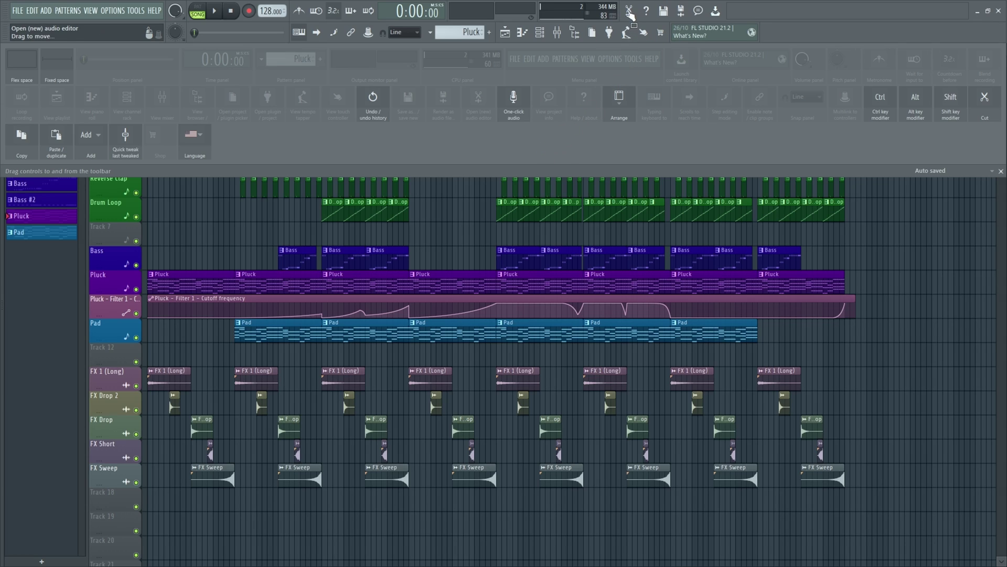
{"action": "left_click_drag", "start_coordinate": [630, 10], "coordinate": [581, 141]}
{"action": "left_click_drag", "start_coordinate": [629, 10], "coordinate": [660, 151]}
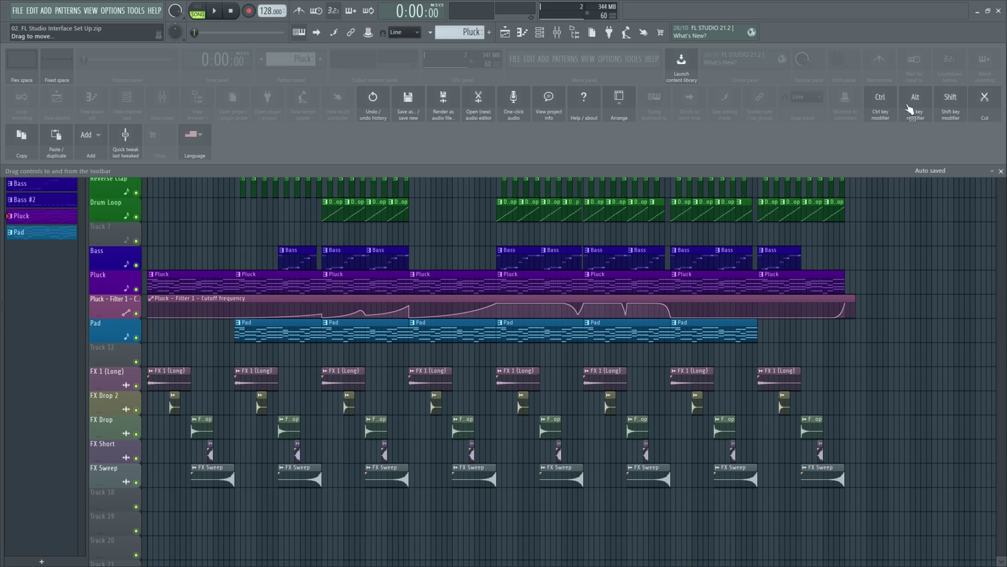
{"action": "left_click_drag", "start_coordinate": [971, 116], "coordinate": [640, 16]}
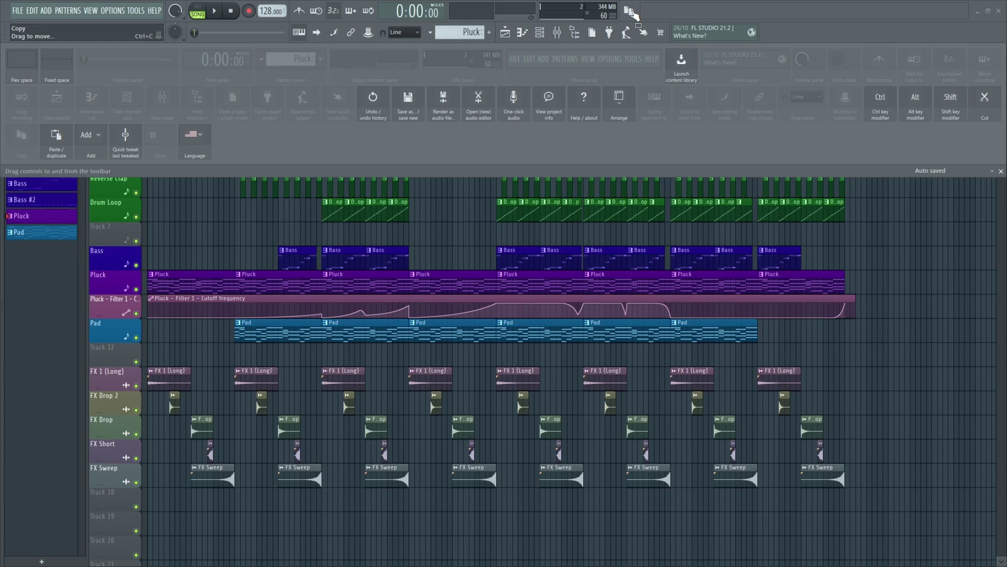
Step: Remove Copy, the online panel, Shop, both project/plugin pickers and the tempo tapper from the toolbar
{"action": "left_click_drag", "start_coordinate": [634, 13], "coordinate": [443, 146]}
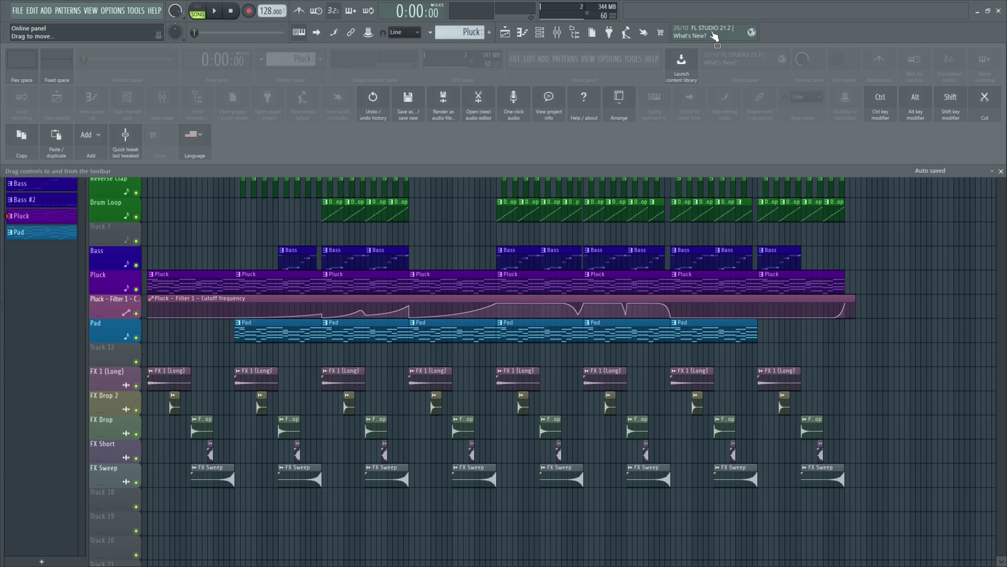
{"action": "left_click_drag", "start_coordinate": [662, 145], "coordinate": [665, 137]}
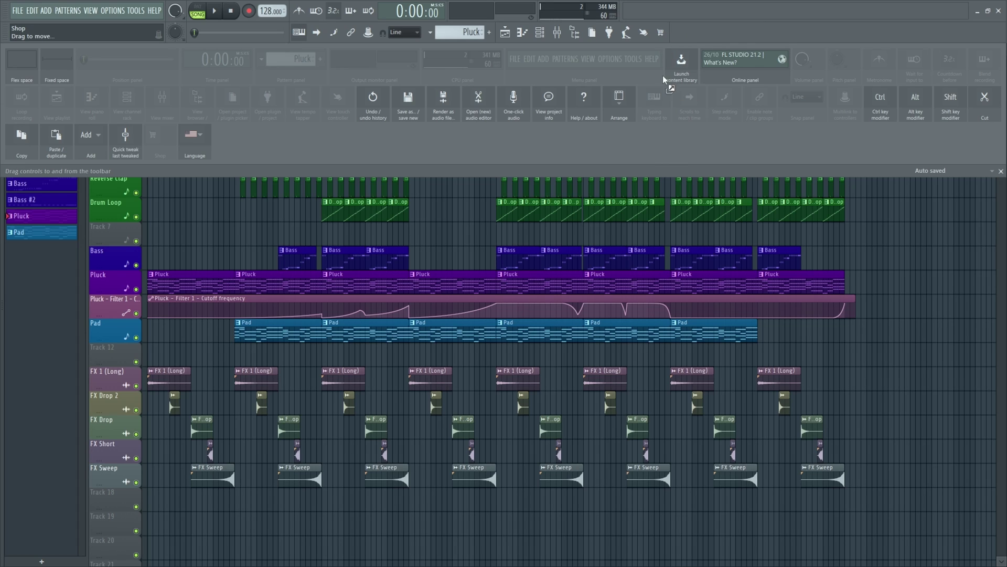
{"action": "left_click_drag", "start_coordinate": [662, 88], "coordinate": [660, 144]}
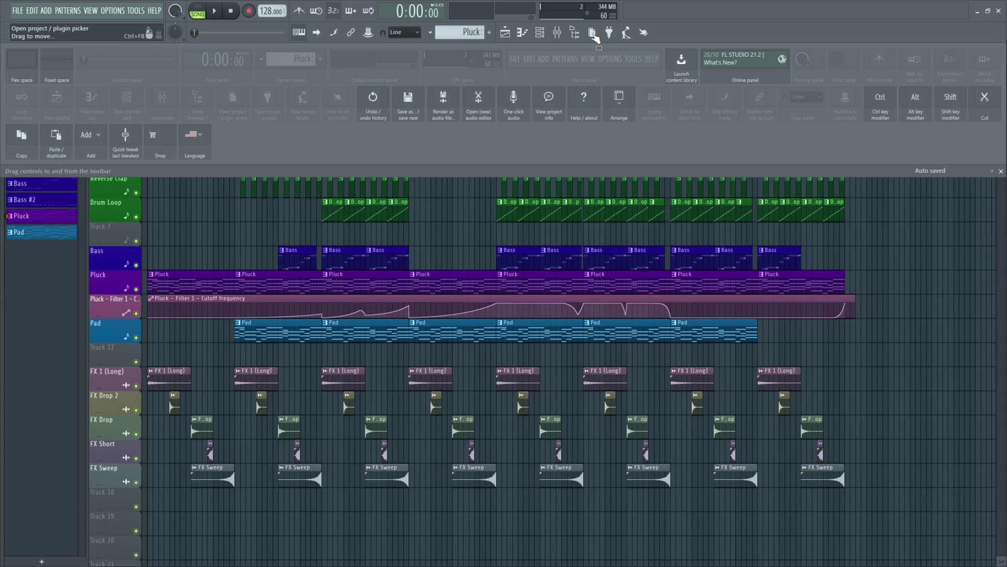
{"action": "left_click_drag", "start_coordinate": [596, 36], "coordinate": [596, 141]}
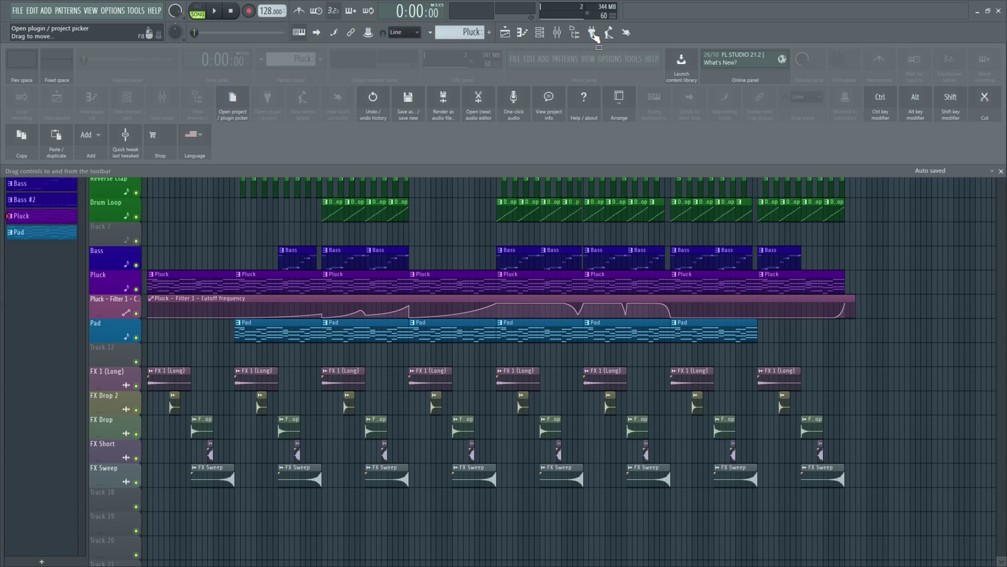
{"action": "left_click_drag", "start_coordinate": [595, 34], "coordinate": [589, 150]}
{"action": "left_click_drag", "start_coordinate": [596, 39], "coordinate": [585, 150]}
Step: Remove the touch controller, pitch, position, typing keyboard, step editing and multilink controls
{"action": "left_click_drag", "start_coordinate": [591, 34], "coordinate": [592, 150]}
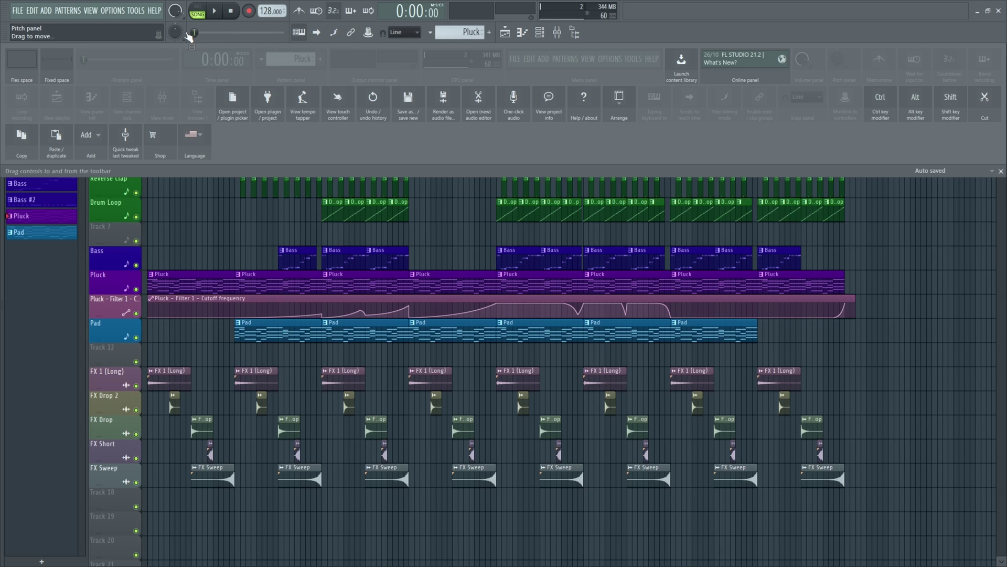
{"action": "left_click_drag", "start_coordinate": [189, 36], "coordinate": [294, 153]}
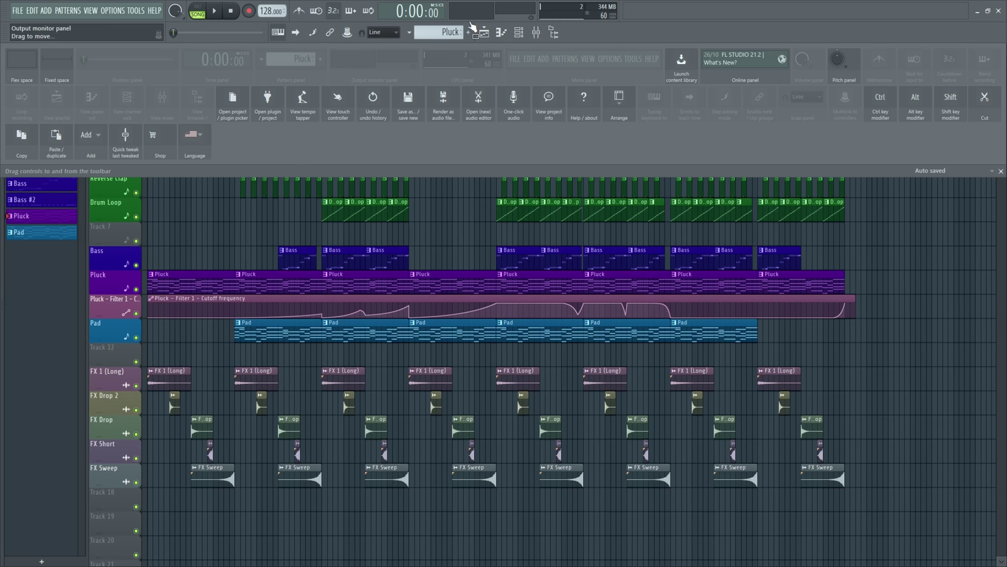
{"action": "left_click_drag", "start_coordinate": [184, 37], "coordinate": [312, 156]}
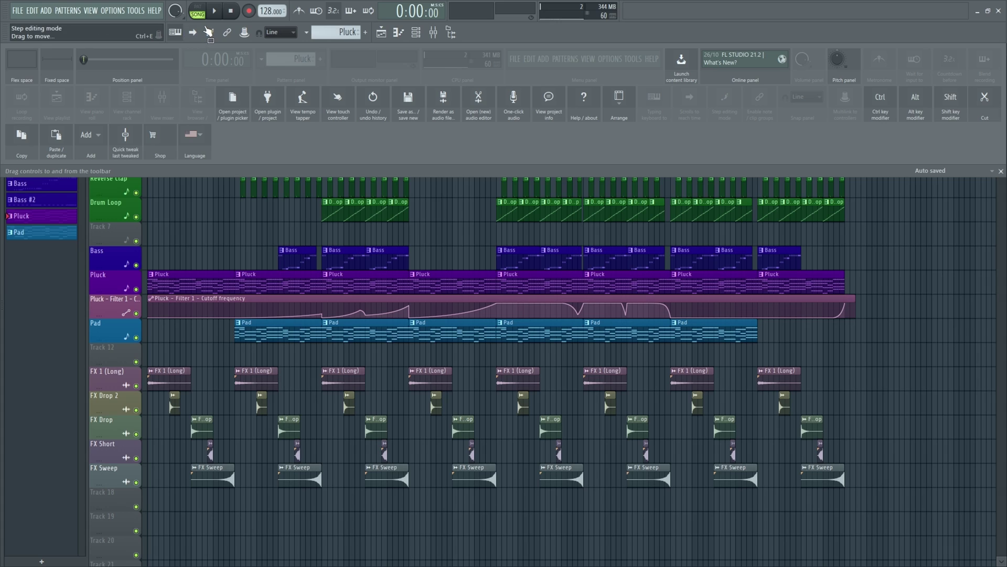
{"action": "left_click_drag", "start_coordinate": [177, 32], "coordinate": [270, 148]}
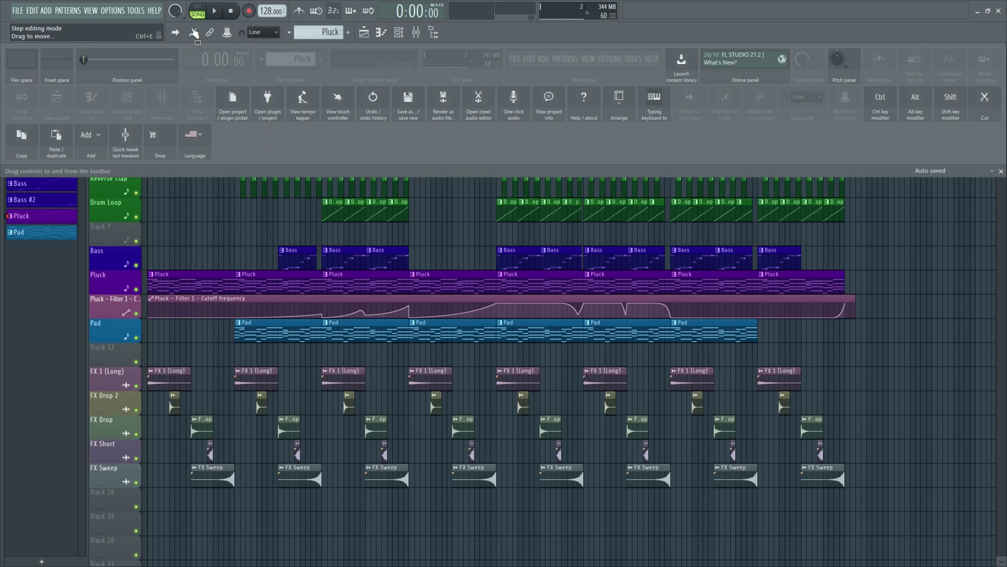
{"action": "left_click_drag", "start_coordinate": [176, 32], "coordinate": [285, 153]}
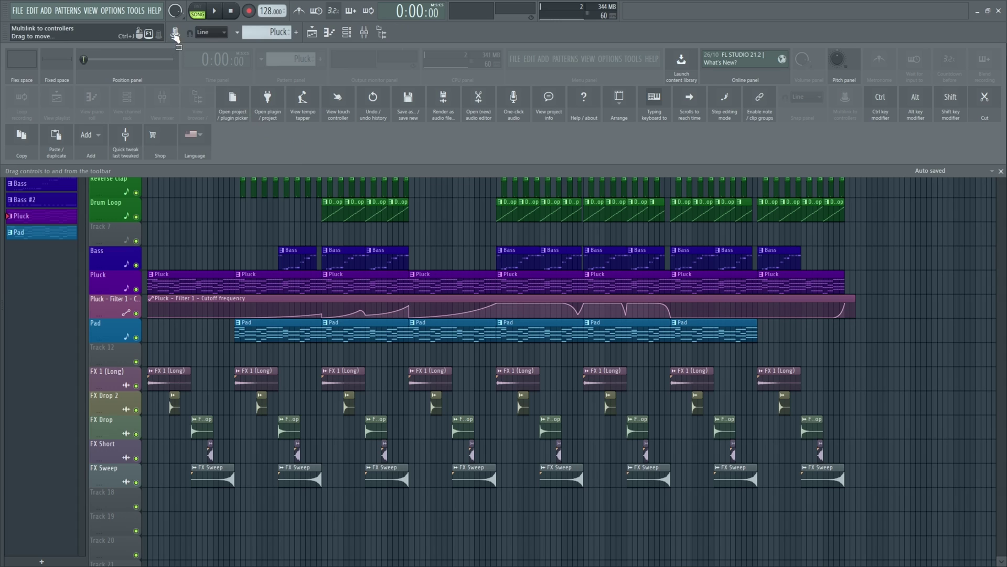
{"action": "left_click_drag", "start_coordinate": [175, 34], "coordinate": [282, 150]}
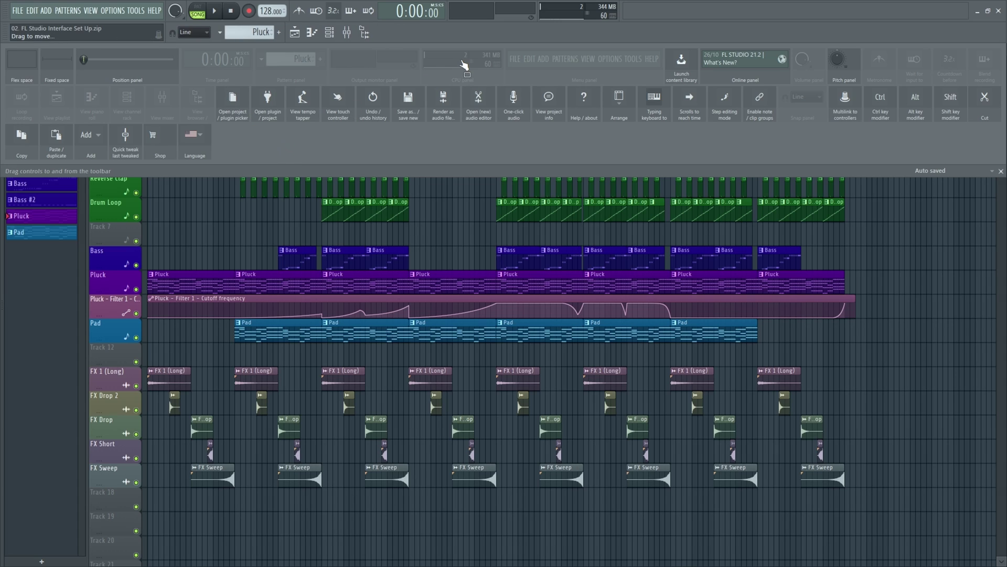
Step: Move the snap, Pluck pattern, playlist, piano roll, channel rack, mixer and hint panels onto the top bar
{"action": "left_click_drag", "start_coordinate": [391, 23], "coordinate": [645, 11]}
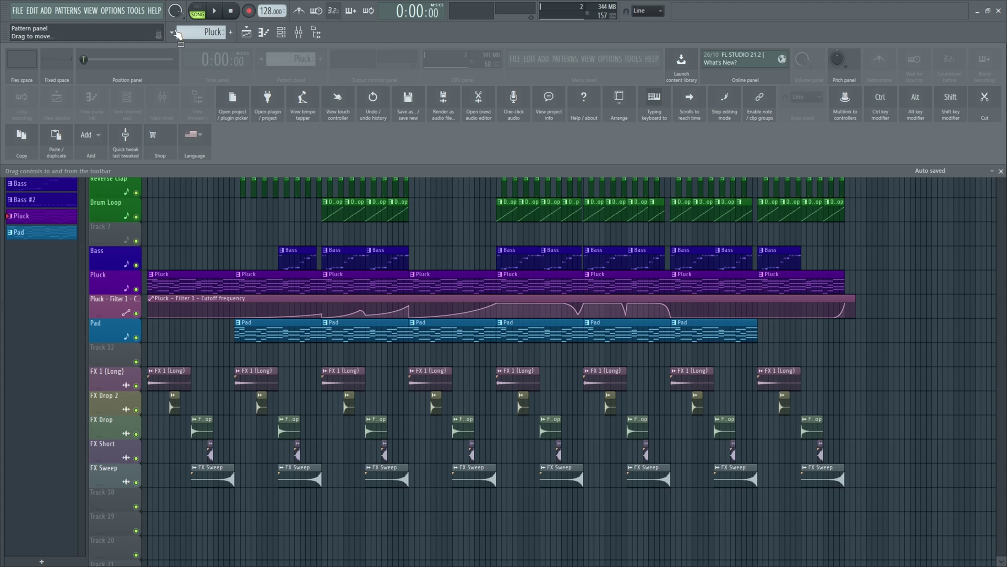
{"action": "left_click_drag", "start_coordinate": [177, 30], "coordinate": [682, 13]}
{"action": "left_click_drag", "start_coordinate": [184, 37], "coordinate": [748, 11]}
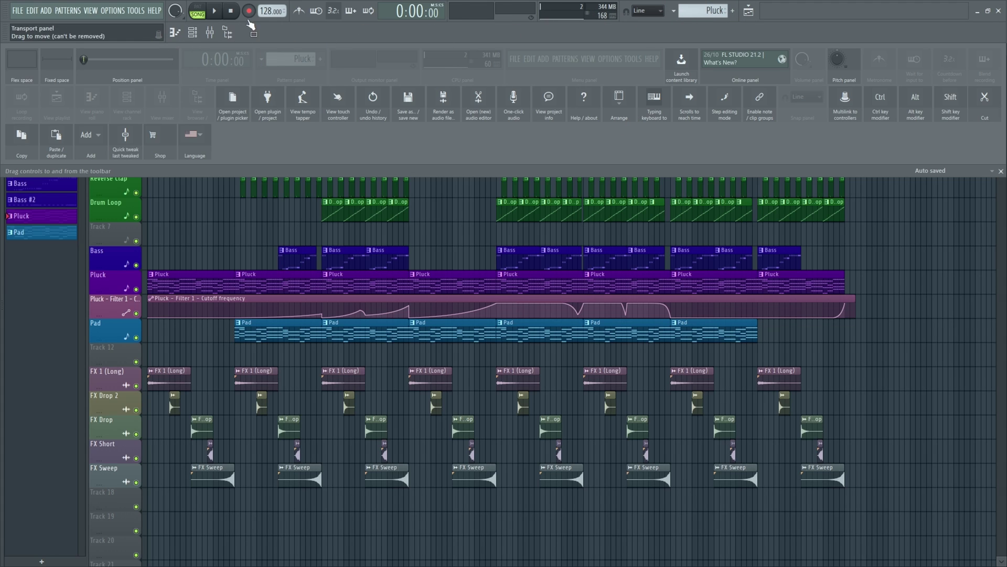
{"action": "left_click_drag", "start_coordinate": [176, 33], "coordinate": [782, 13]}
{"action": "left_click_drag", "start_coordinate": [175, 32], "coordinate": [819, 14]}
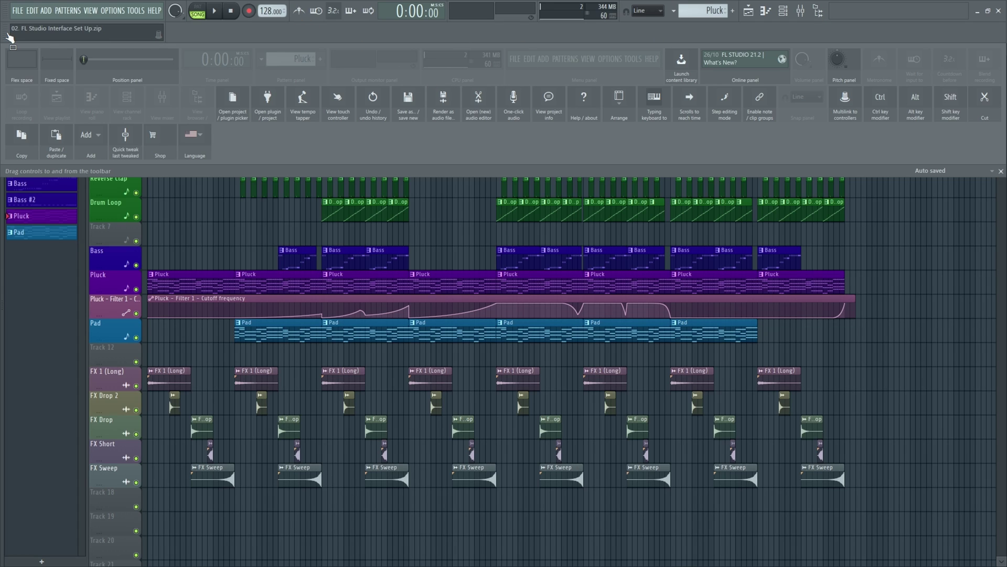
{"action": "left_click_drag", "start_coordinate": [8, 34], "coordinate": [849, 14]}
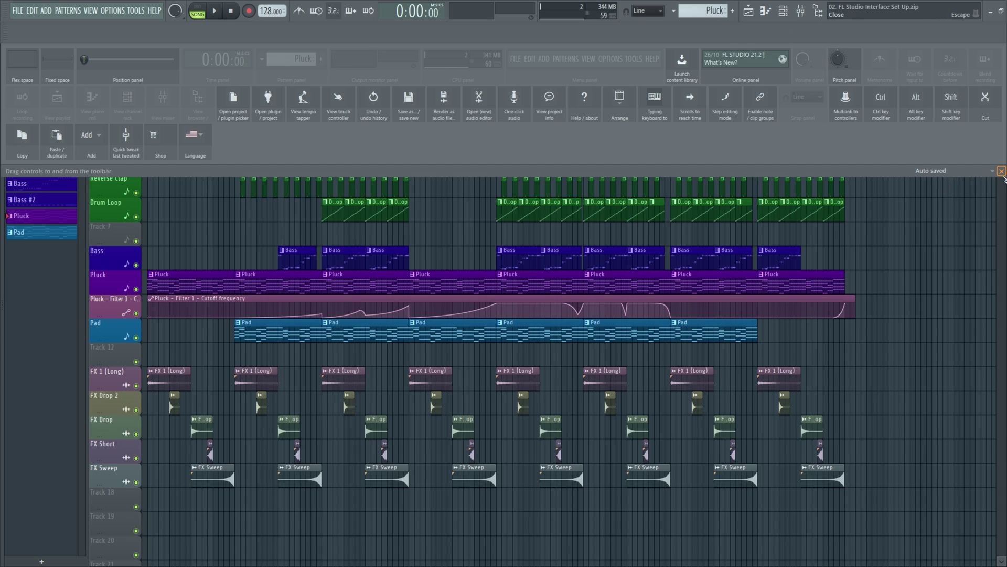
Step: Close toolbar editing, reopen it to browse presets, and cancel saving a new preset
{"action": "left_click", "coordinate": [1002, 171]}
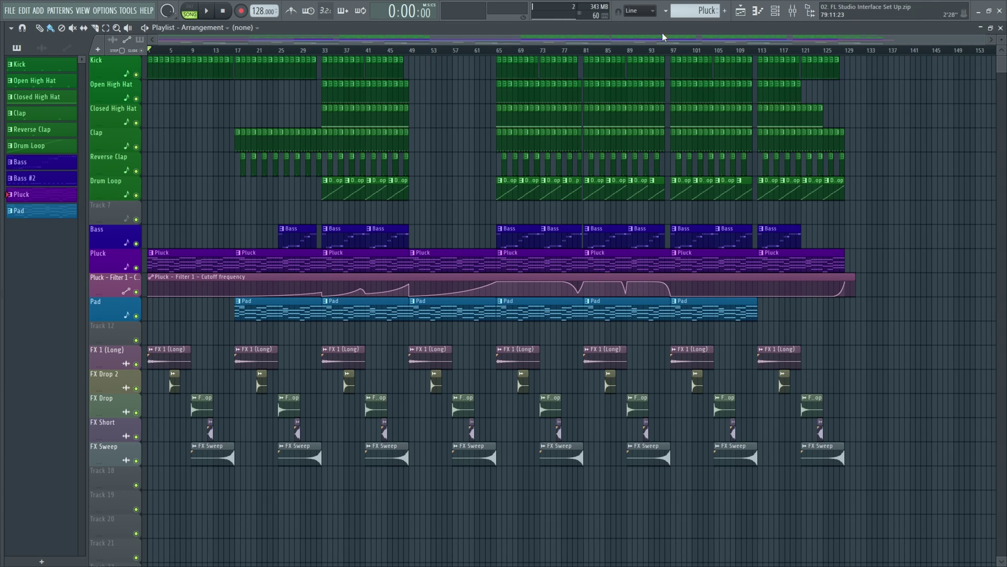
{"action": "right_click", "coordinate": [664, 3]}
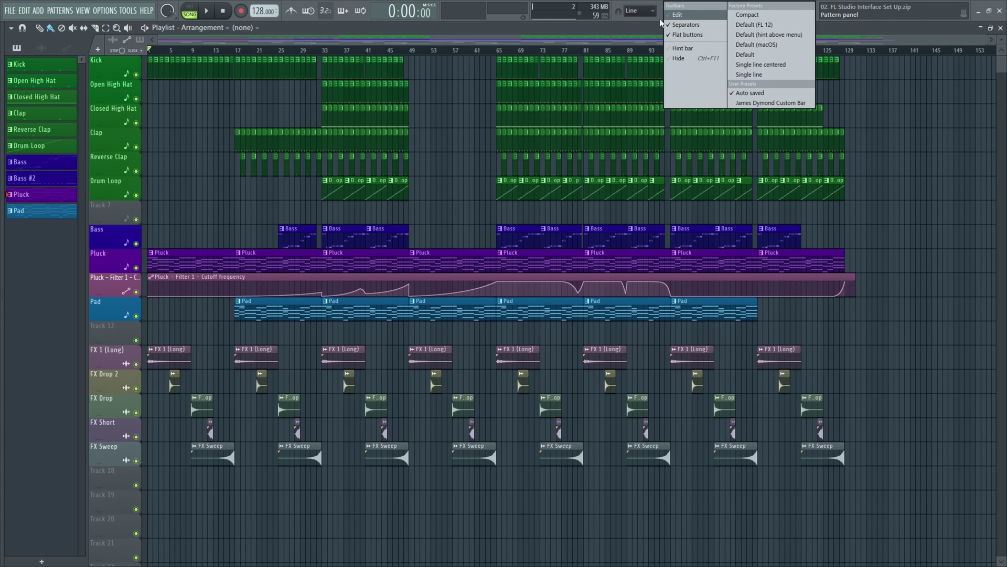
{"action": "right_click", "coordinate": [664, 3]}
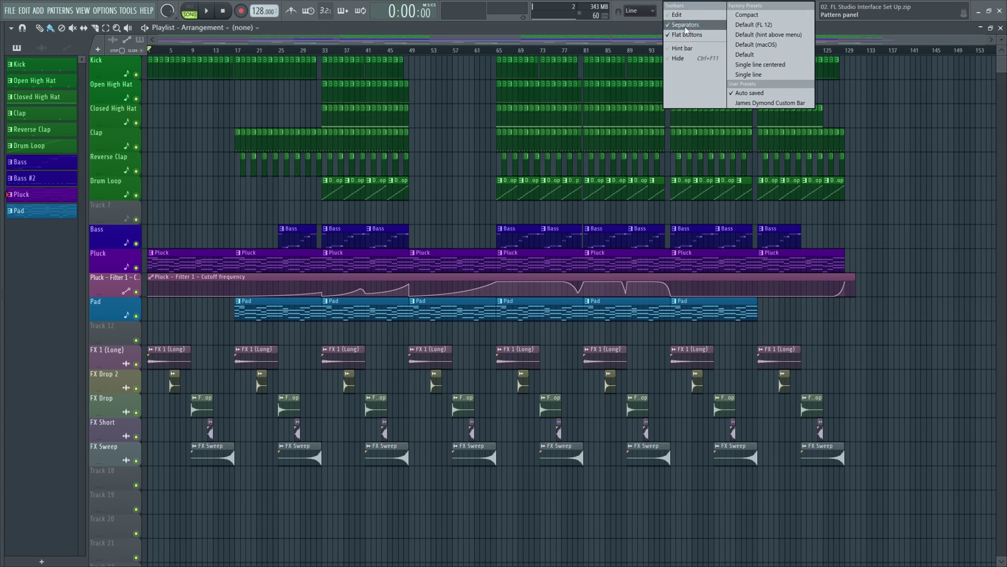
{"action": "left_click", "coordinate": [744, 103]}
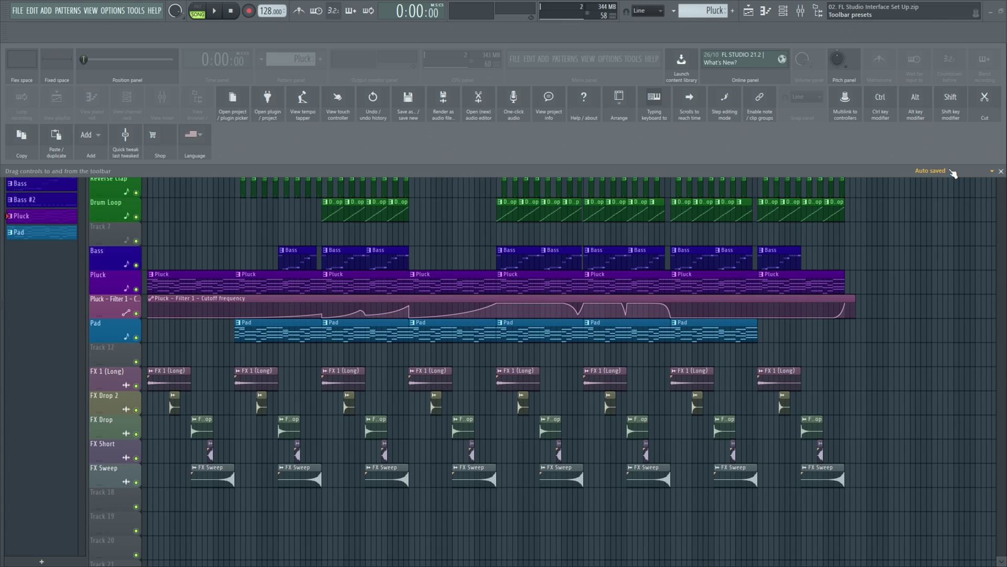
{"action": "left_click", "coordinate": [950, 171]}
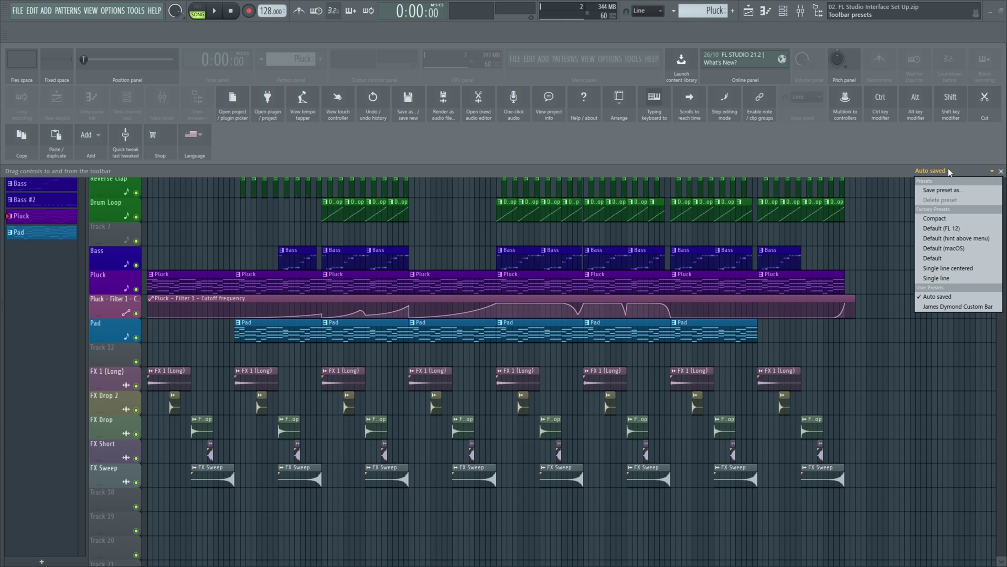
{"action": "left_click", "coordinate": [956, 193]}
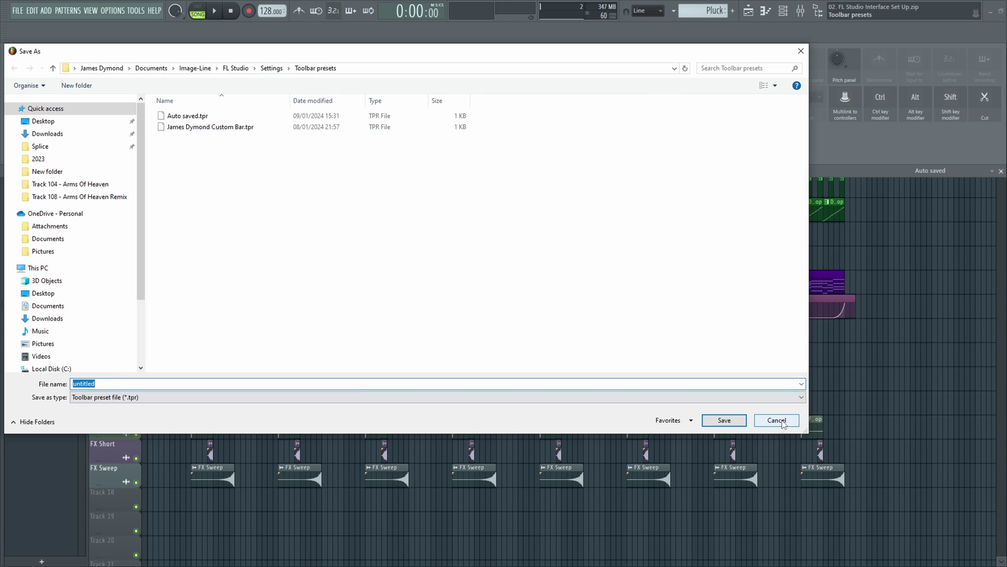
{"action": "left_click", "coordinate": [777, 419]}
{"action": "left_click", "coordinate": [1002, 172]}
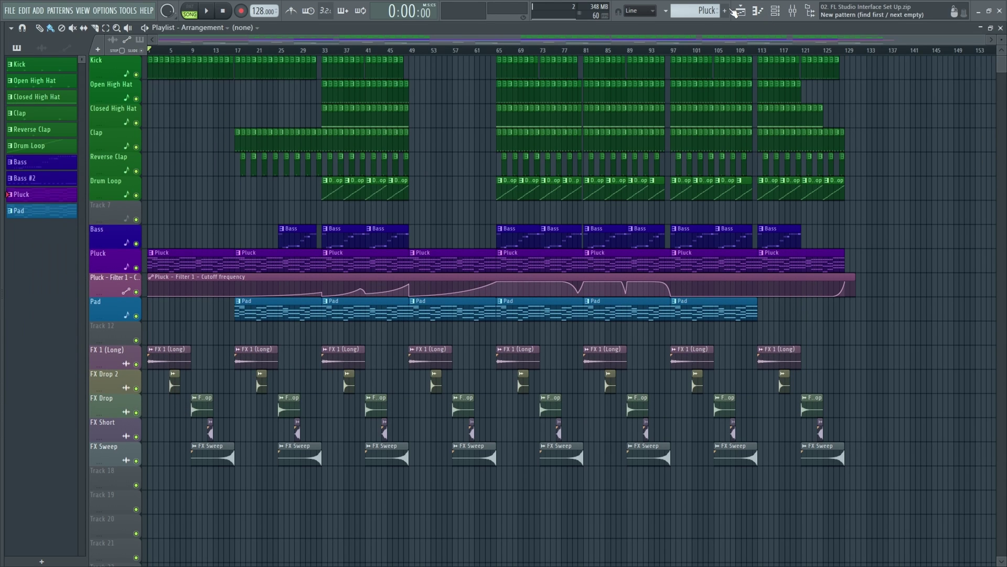
Step: Re-maximize the Playlist and apply the custom bar toolbar preset
{"action": "key", "text": "Return"}
{"action": "left_click", "coordinate": [749, 55]}
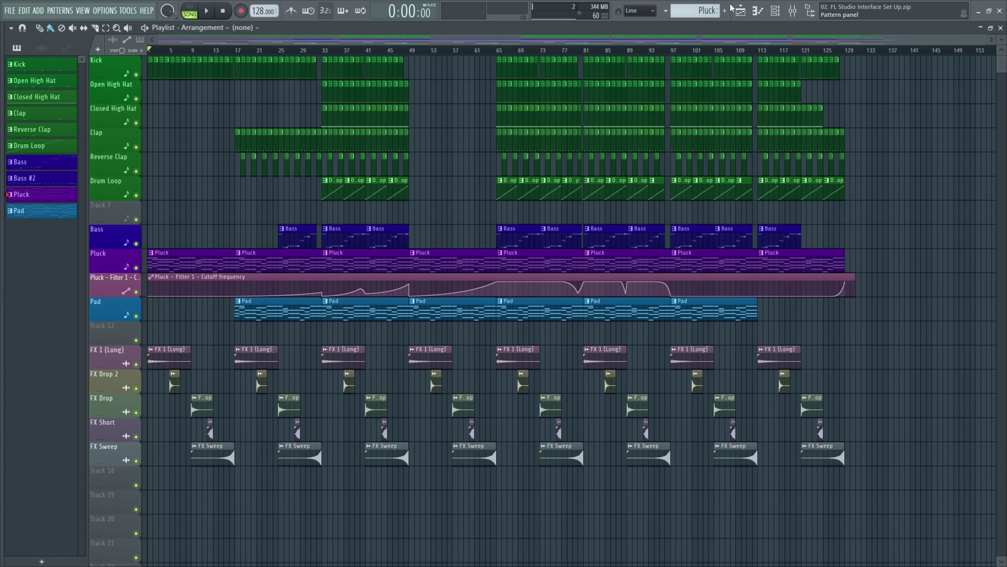
{"action": "right_click", "coordinate": [733, 6]}
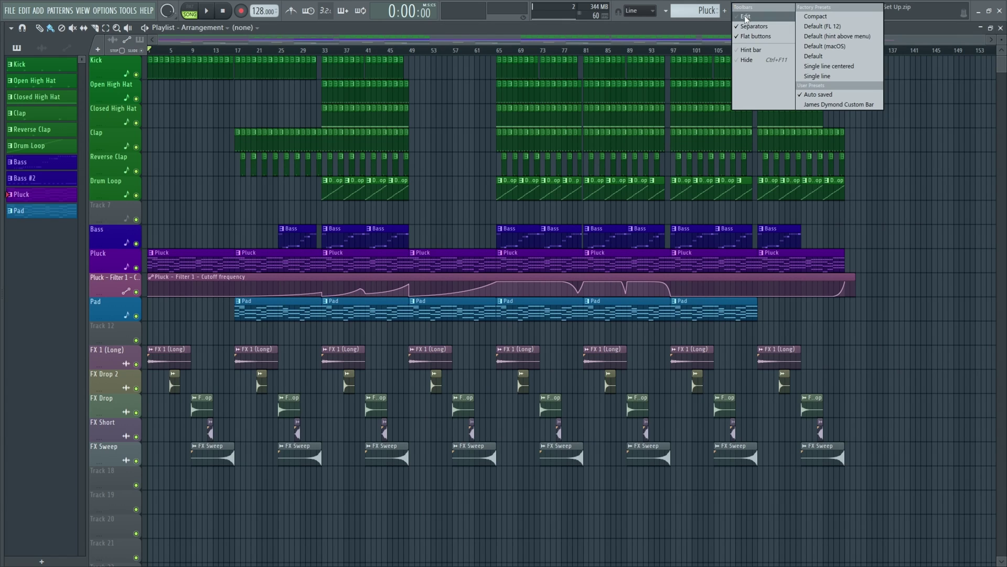
{"action": "left_click", "coordinate": [827, 104]}
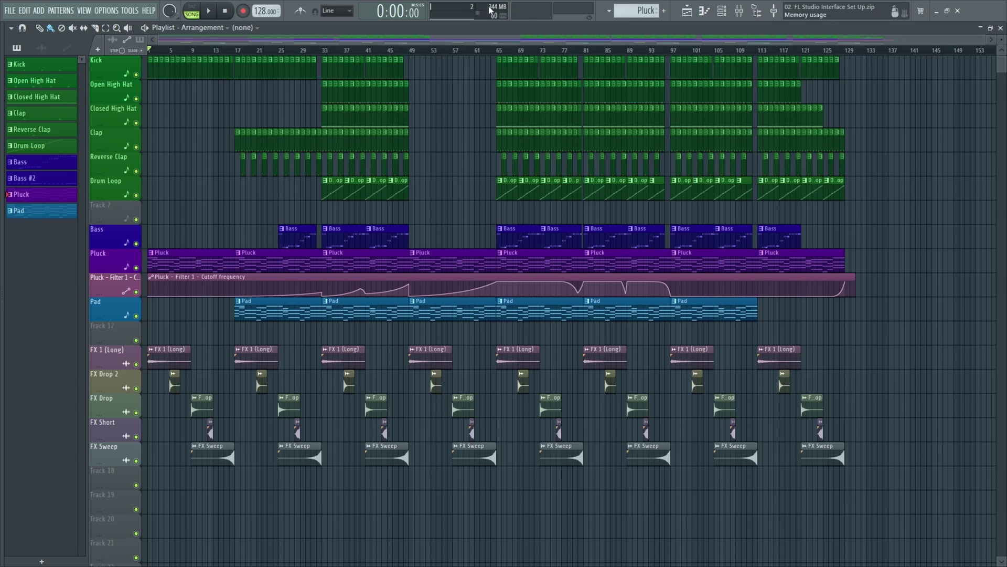
Step: Open the Mixer and select the FX 1 (Long) insert to show its Fruity Parametric EQ 2 rack
{"action": "left_click", "coordinate": [739, 12]}
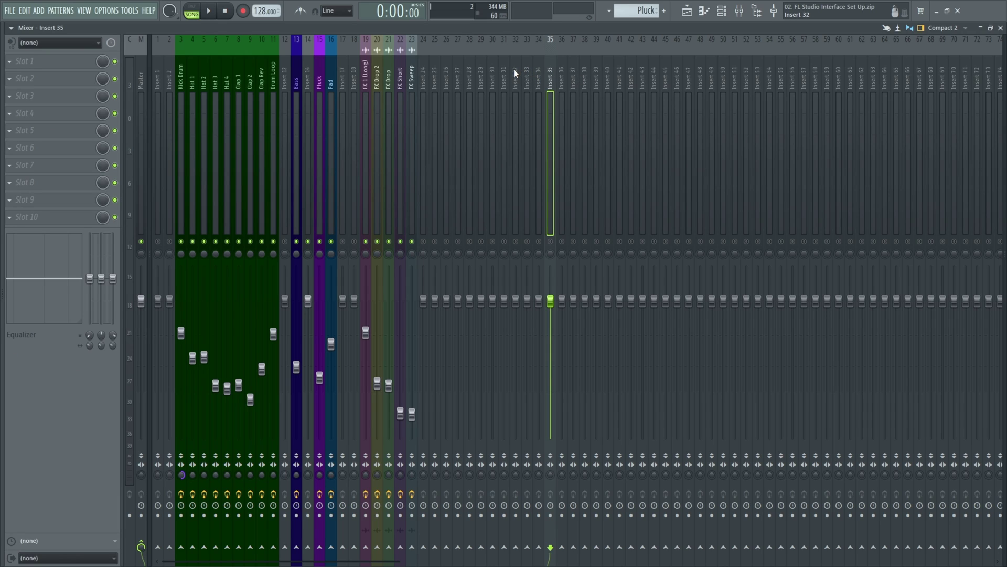
{"action": "left_click", "coordinate": [446, 78]}
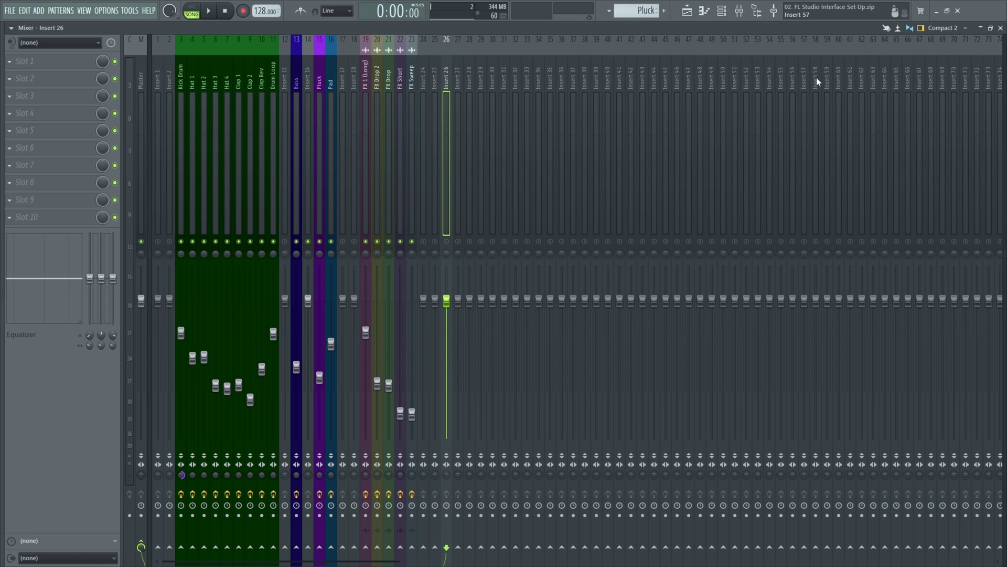
{"action": "left_click", "coordinate": [181, 84]}
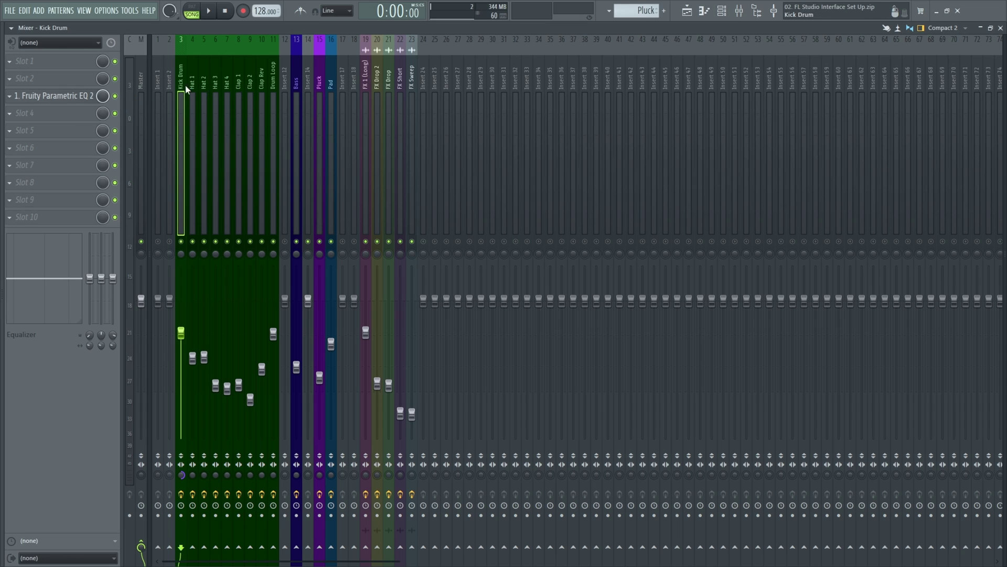
{"action": "scroll", "coordinate": [241, 83], "scroll_direction": "right", "scroll_amount": 5}
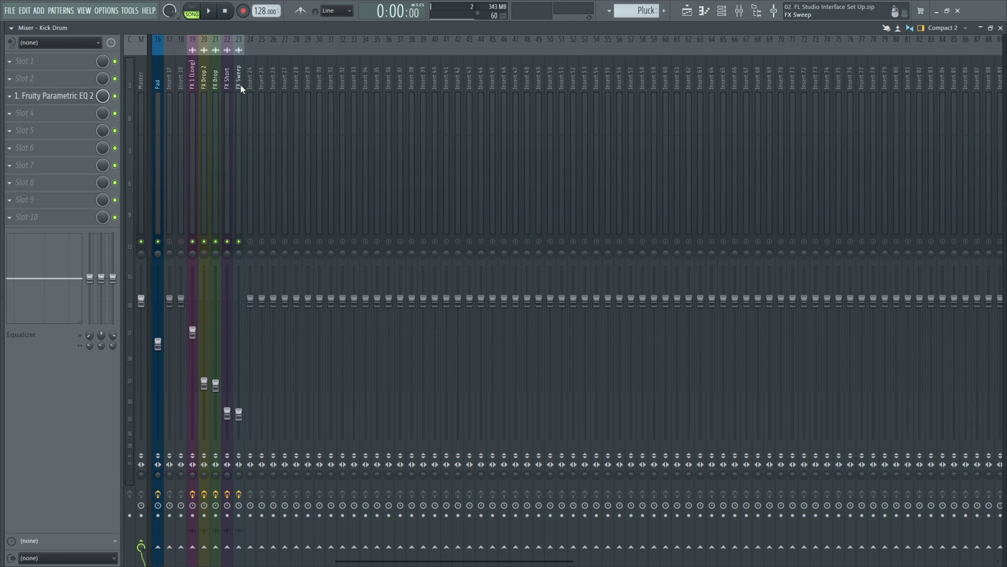
{"action": "left_click", "coordinate": [192, 89]}
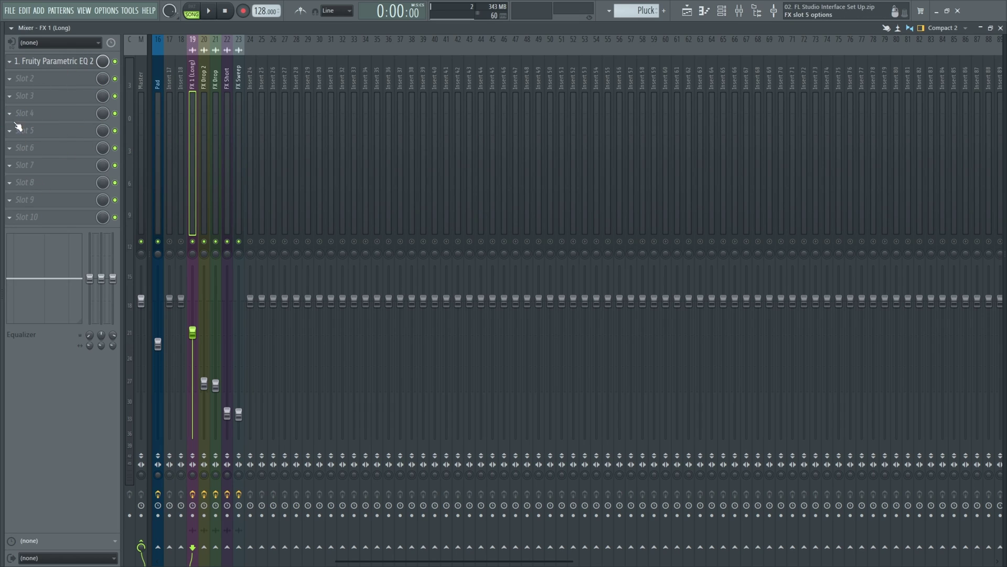
{"action": "scroll", "coordinate": [243, 67], "scroll_direction": "left", "scroll_amount": 4}
Step: Hide the mixer's routing cables, then turn them back on
{"action": "scroll", "coordinate": [241, 67], "scroll_direction": "left", "scroll_amount": 4}
{"action": "left_click", "coordinate": [11, 27]}
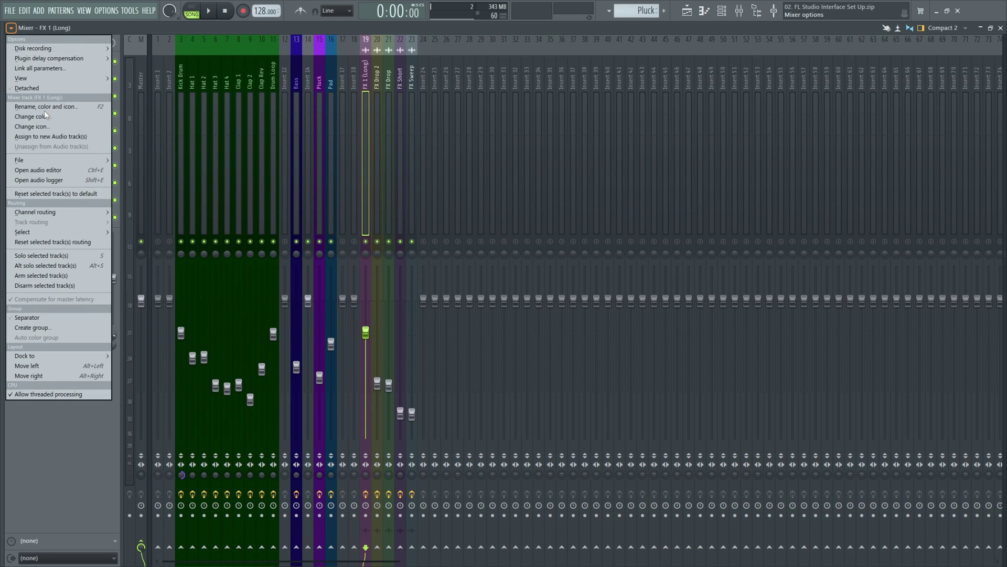
{"action": "mouse_move", "coordinate": [64, 77]}
{"action": "left_click", "coordinate": [139, 98]}
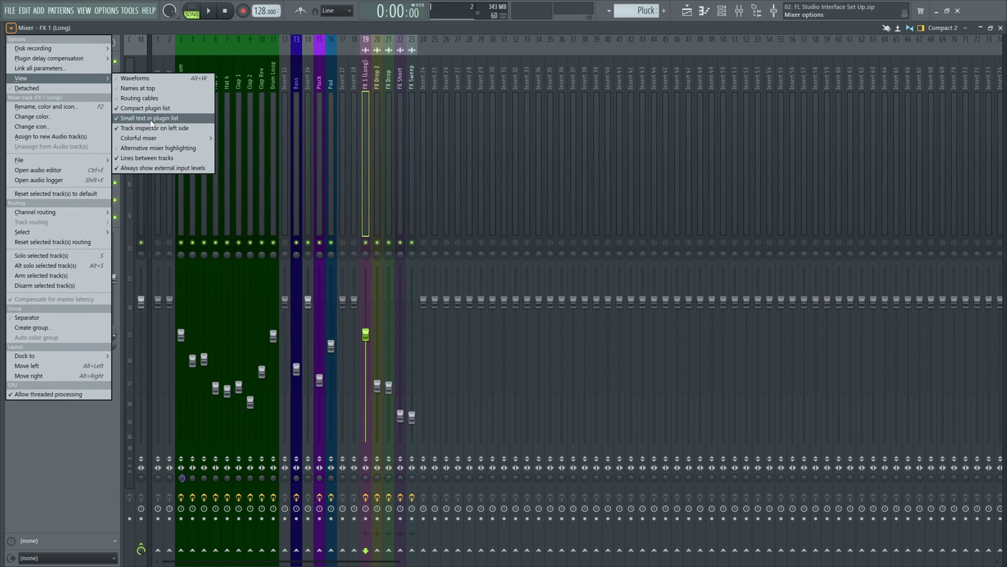
{"action": "left_click", "coordinate": [151, 99]}
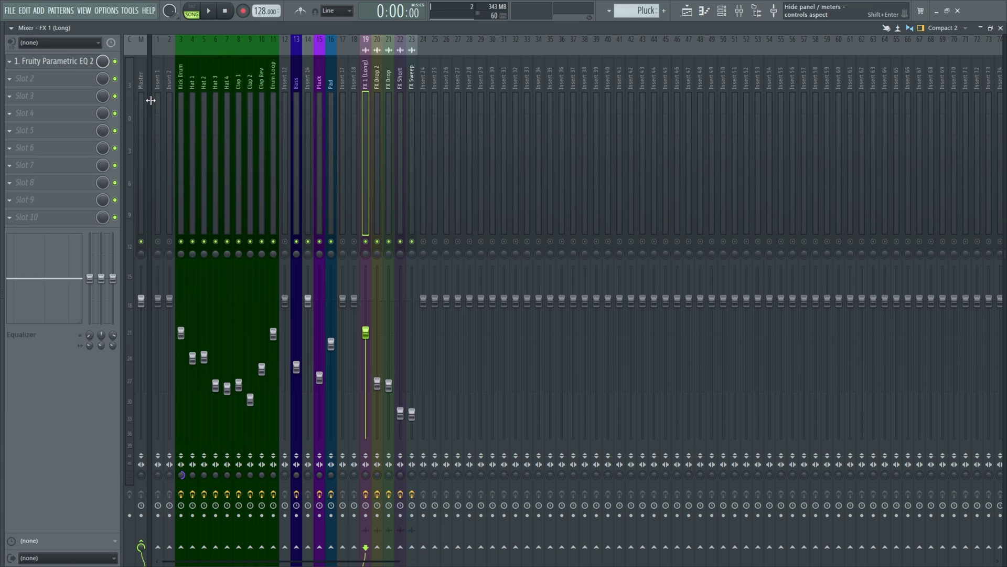
Step: Move the mixer's track inspector to the right side
{"action": "left_click", "coordinate": [11, 27]}
{"action": "mouse_move", "coordinate": [48, 79]}
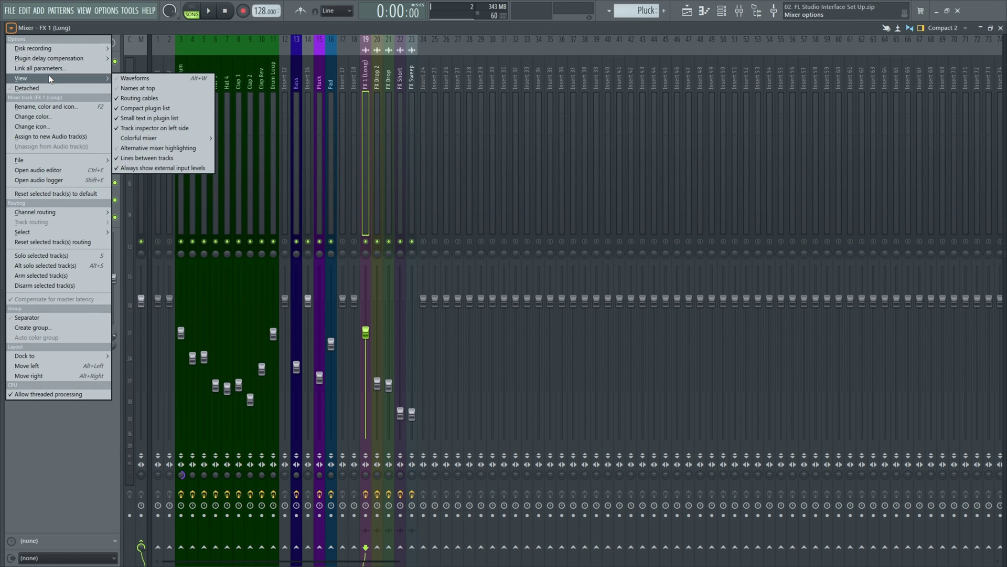
{"action": "mouse_move", "coordinate": [170, 135]}
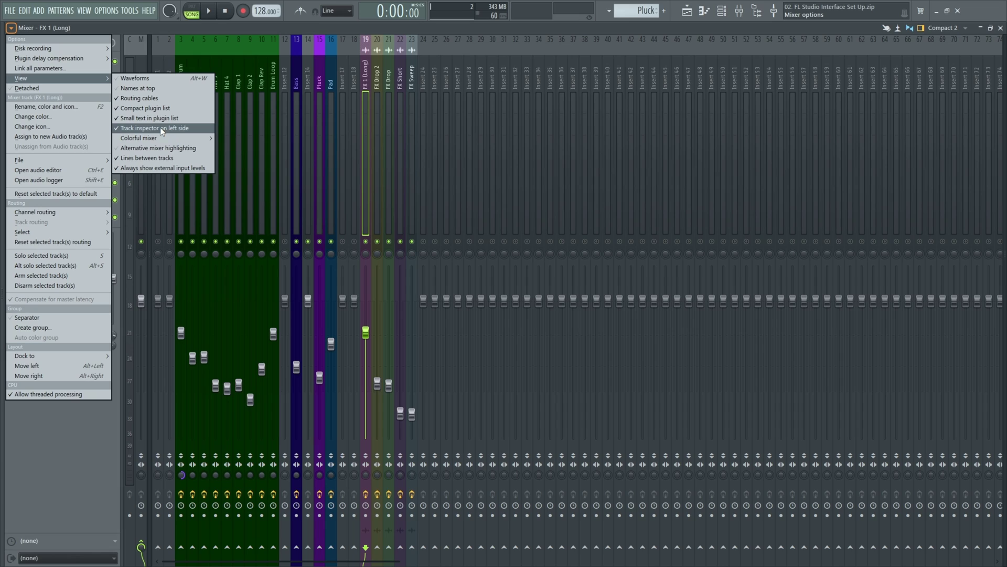
{"action": "left_click", "coordinate": [160, 128]}
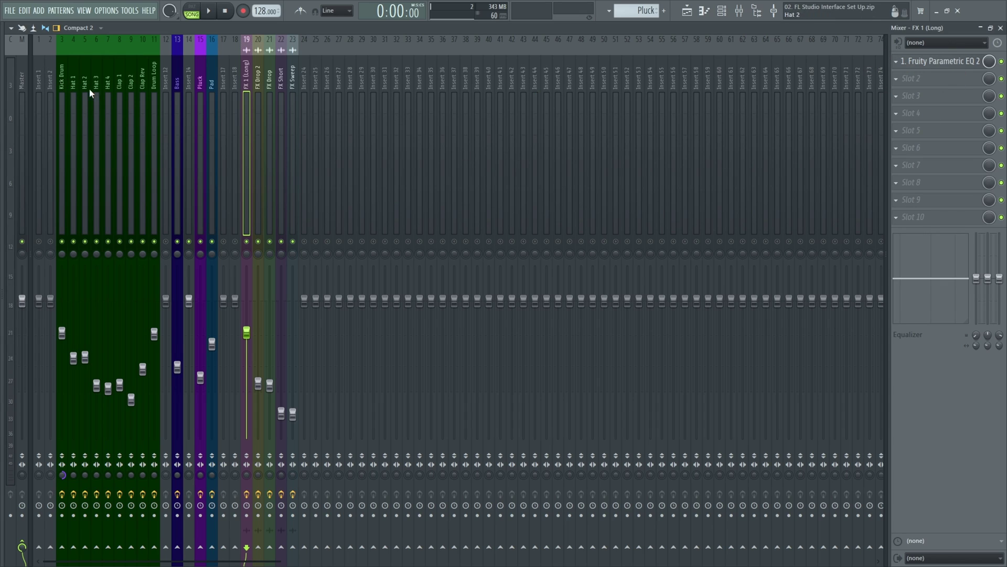
Step: Select the Kick Drum through FX Sweep tracks, shift them to inserts 2–22, then select Insert 45 alone
{"action": "left_click", "coordinate": [62, 83]}
{"action": "left_click", "coordinate": [73, 83]}
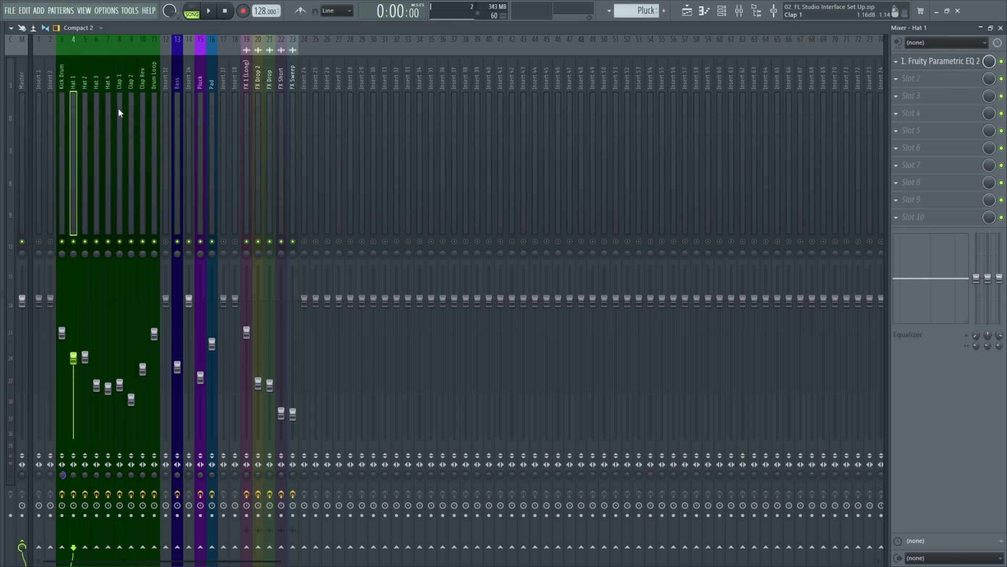
{"action": "left_click", "coordinate": [97, 84]}
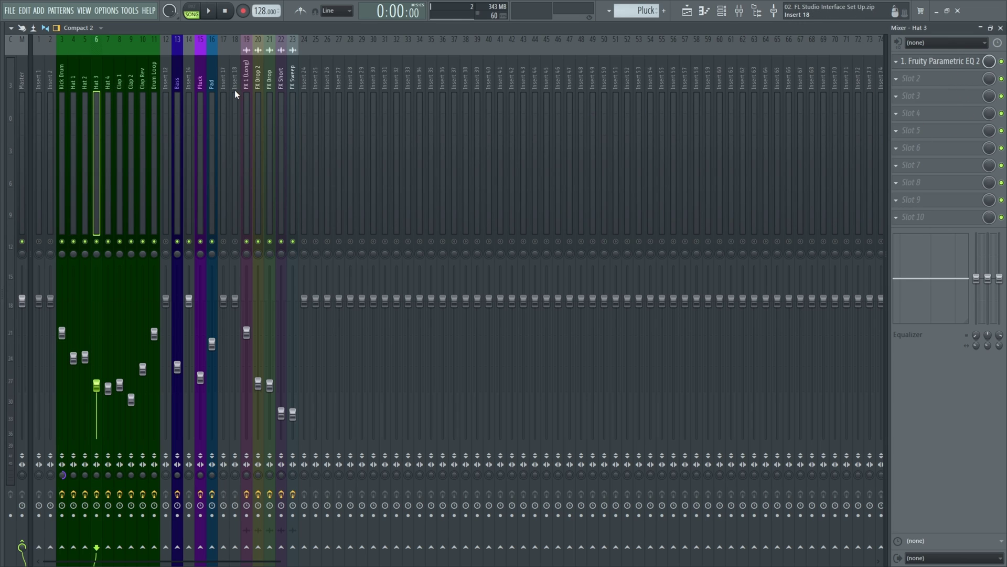
{"action": "scroll", "coordinate": [238, 90], "scroll_direction": "down", "scroll_amount": 2}
{"action": "scroll", "coordinate": [158, 89], "scroll_direction": "up", "scroll_amount": 2}
{"action": "left_click", "coordinate": [293, 83]}
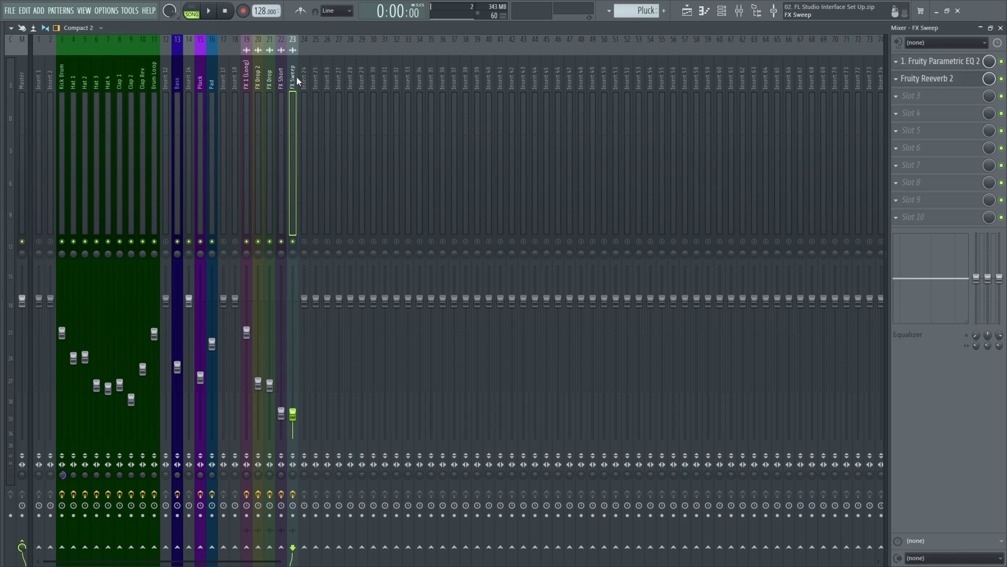
{"action": "left_click_drag", "start_coordinate": [294, 74], "coordinate": [83, 94]}
{"action": "scroll", "coordinate": [82, 94], "scroll_direction": "down", "scroll_amount": 20}
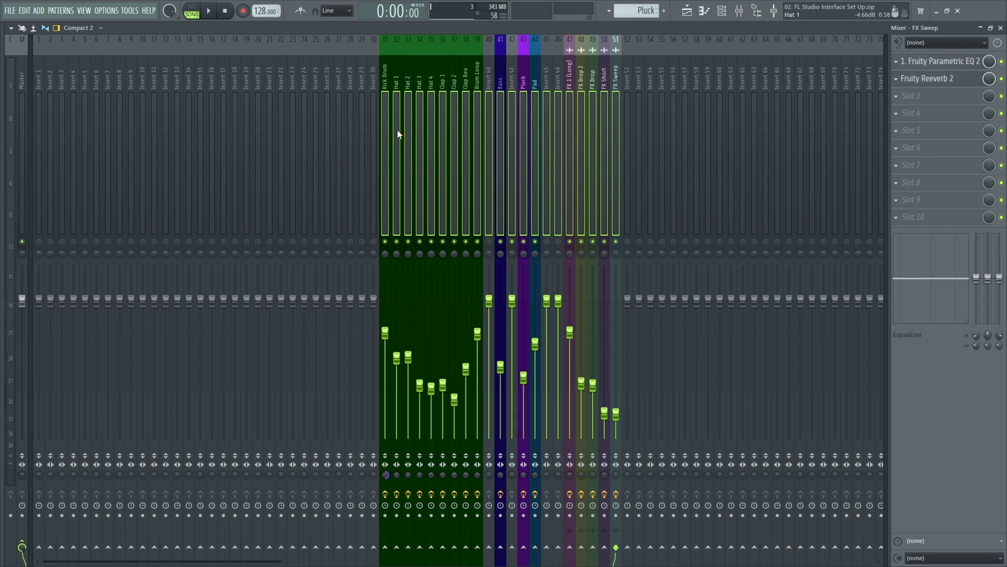
{"action": "scroll", "coordinate": [397, 130], "scroll_direction": "up", "scroll_amount": 12}
{"action": "scroll", "coordinate": [398, 130], "scroll_direction": "up", "scroll_amount": 17}
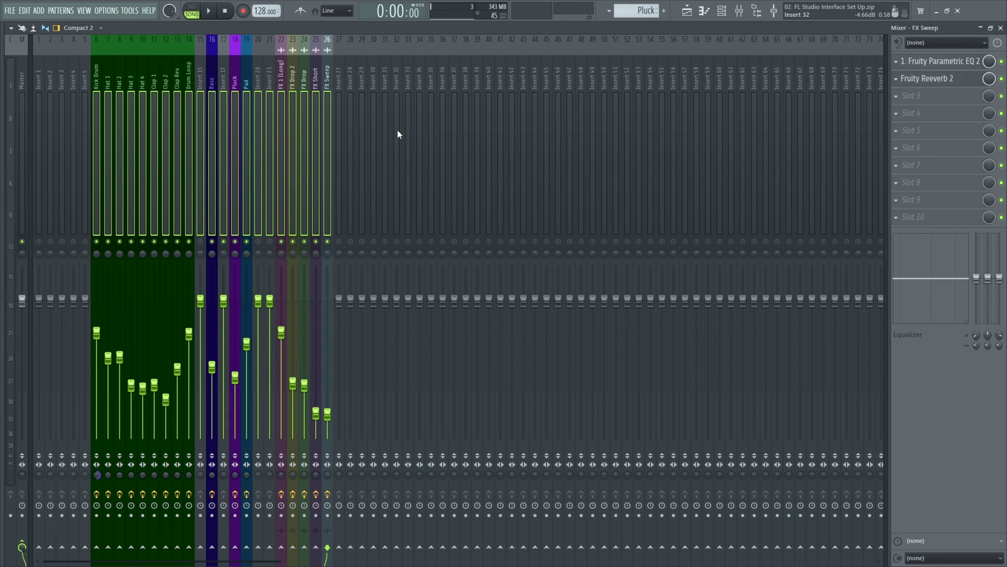
{"action": "left_click", "coordinate": [542, 78]}
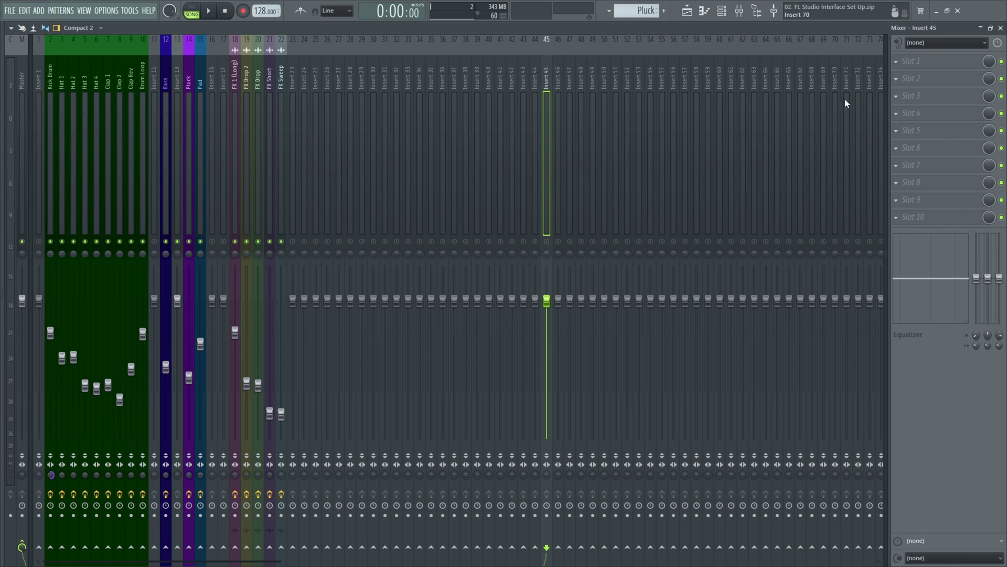
Step: Put the track inspector back on the left side of the mixer
{"action": "left_click", "coordinate": [11, 28]}
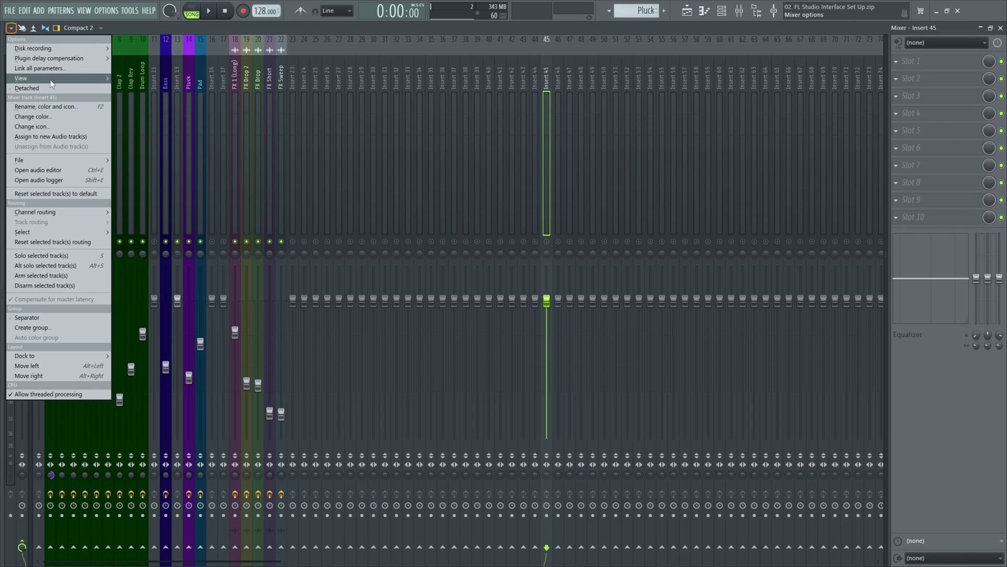
{"action": "mouse_move", "coordinate": [50, 80]}
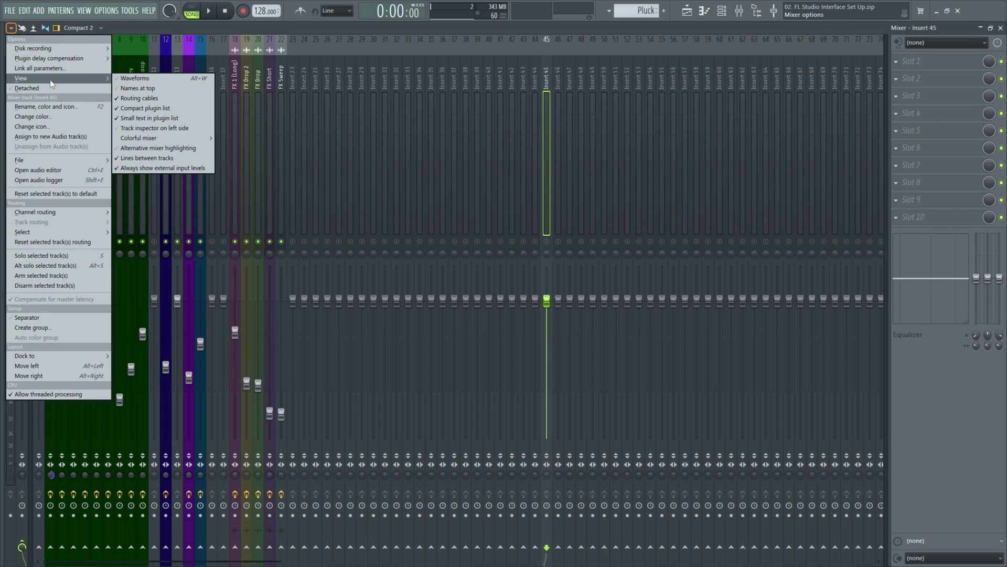
{"action": "left_click", "coordinate": [172, 130]}
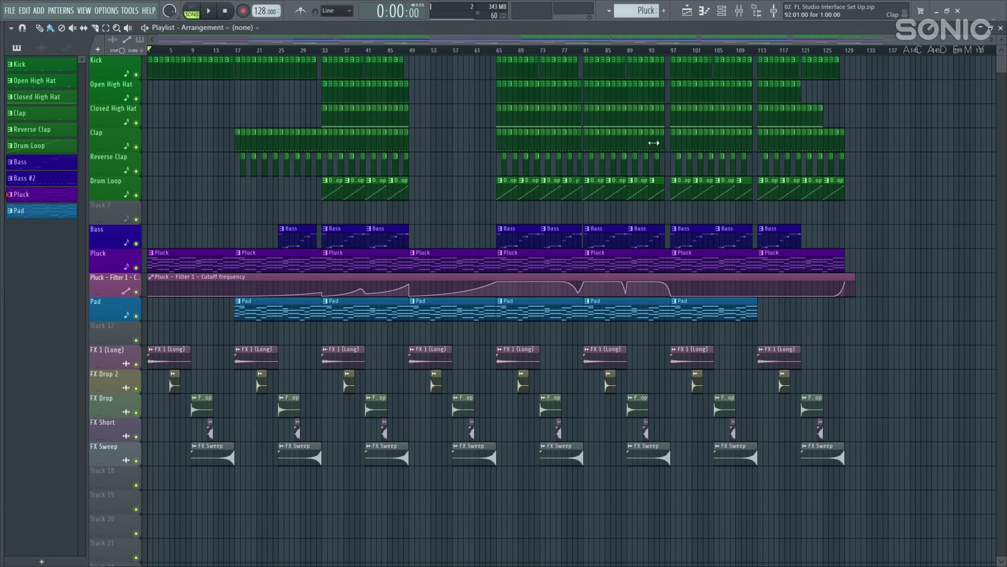
{"action": "left_click", "coordinate": [746, 18]}
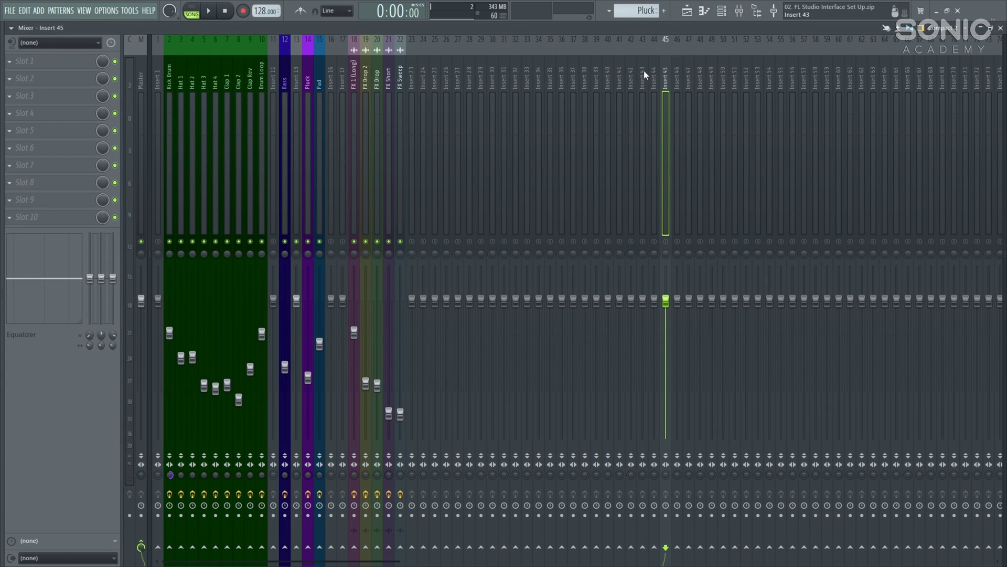
Step: Try the Simple layout for FX slot 1's plugin list, then reopen the list
{"action": "left_click", "coordinate": [61, 62]}
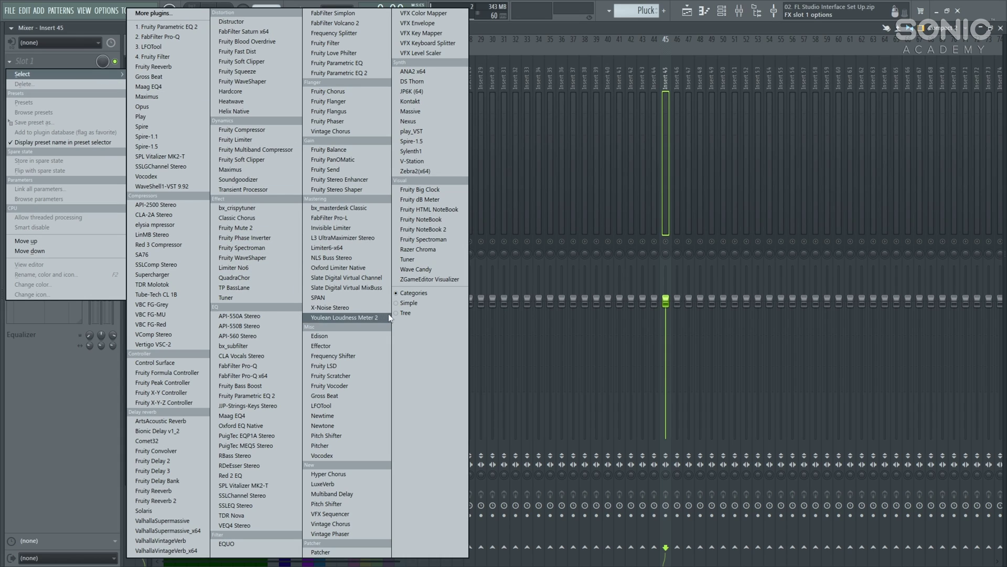
{"action": "left_click", "coordinate": [426, 304]}
{"action": "left_click", "coordinate": [74, 61]}
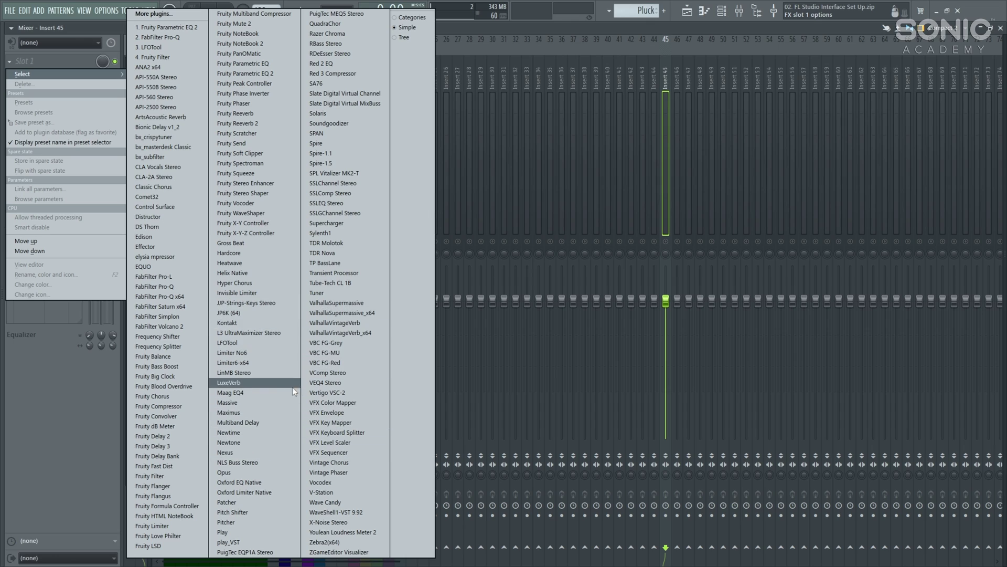
{"action": "key", "text": "Escape"}
{"action": "left_click", "coordinate": [68, 63]}
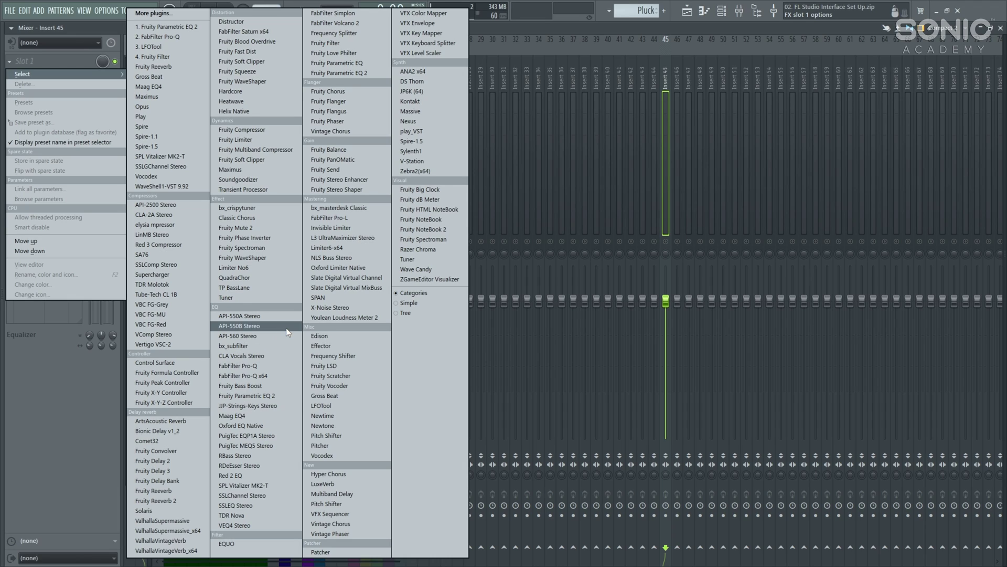
Step: Switch slot 1's plugin list to the Tree layout and browse its category submenus
{"action": "left_click", "coordinate": [433, 313]}
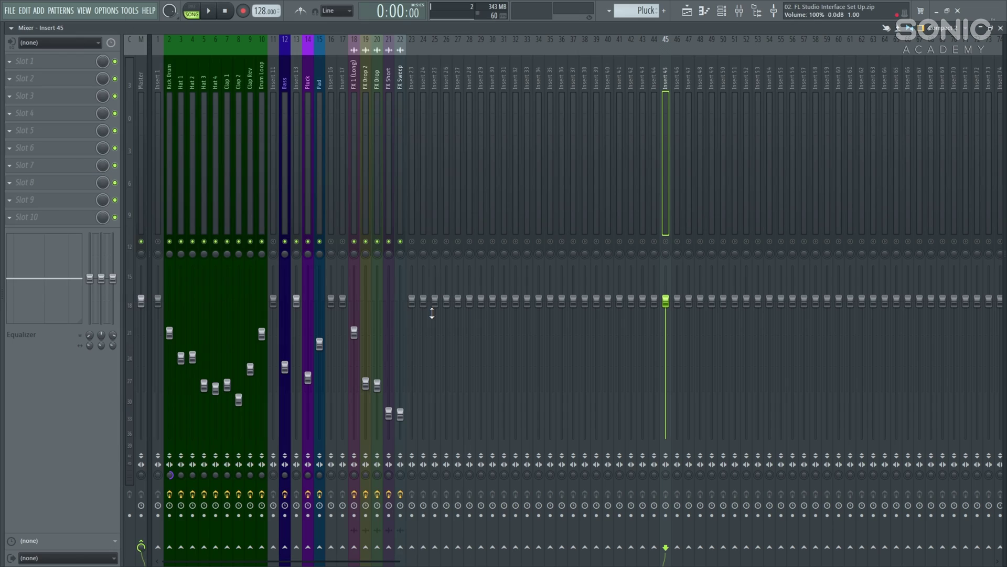
{"action": "left_click", "coordinate": [75, 62]}
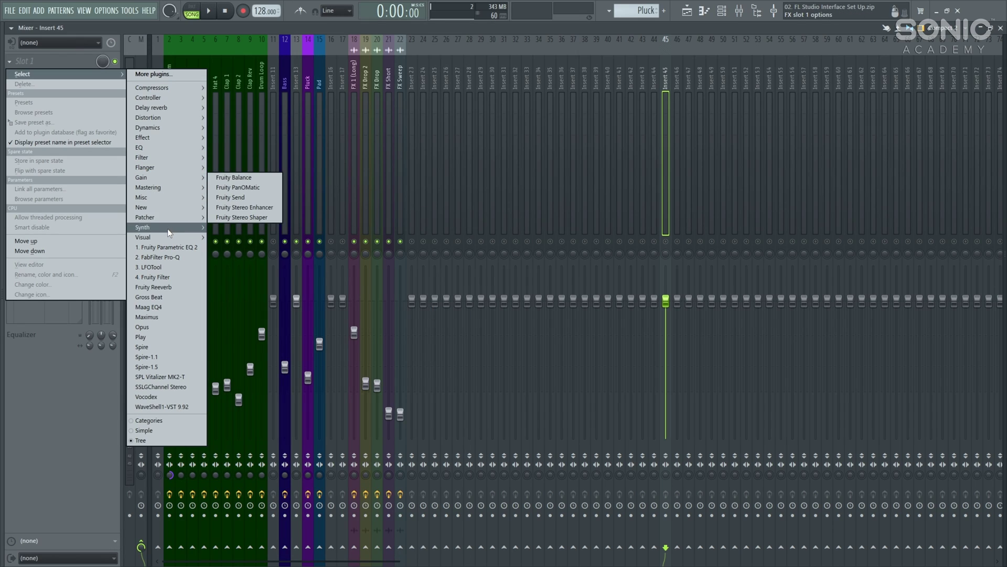
{"action": "mouse_move", "coordinate": [156, 147]}
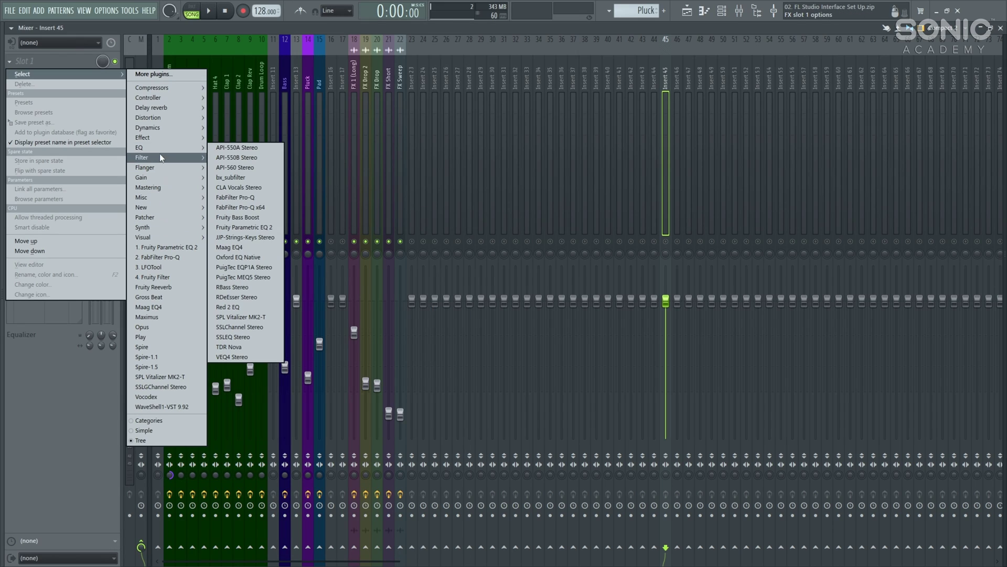
{"action": "mouse_move", "coordinate": [162, 167]}
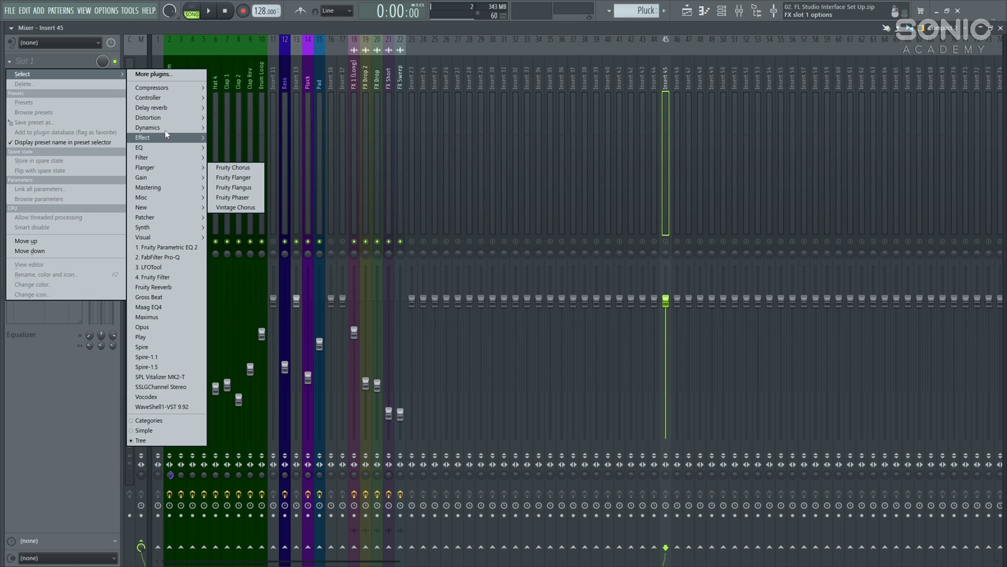
{"action": "mouse_move", "coordinate": [175, 87]}
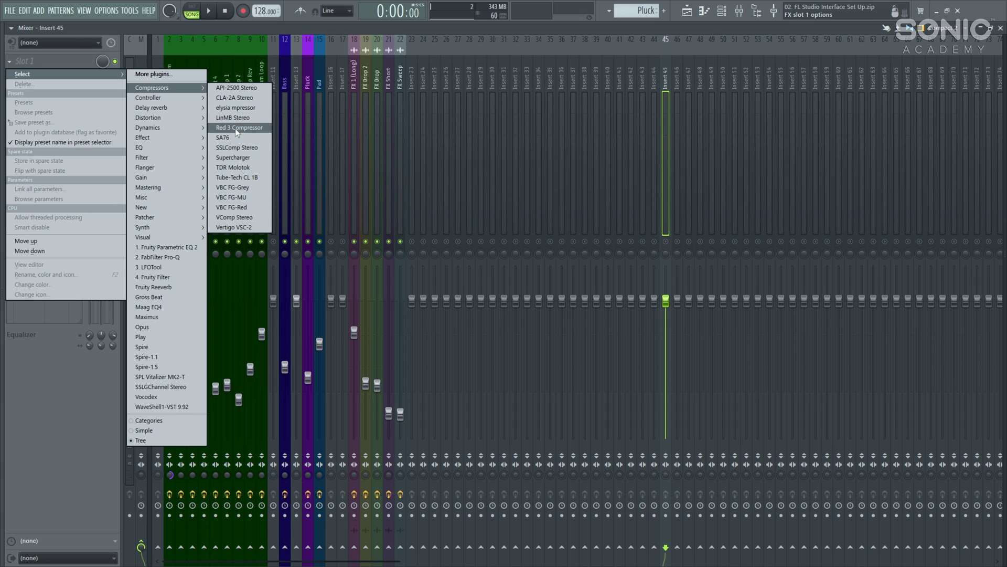
{"action": "mouse_move", "coordinate": [175, 107]}
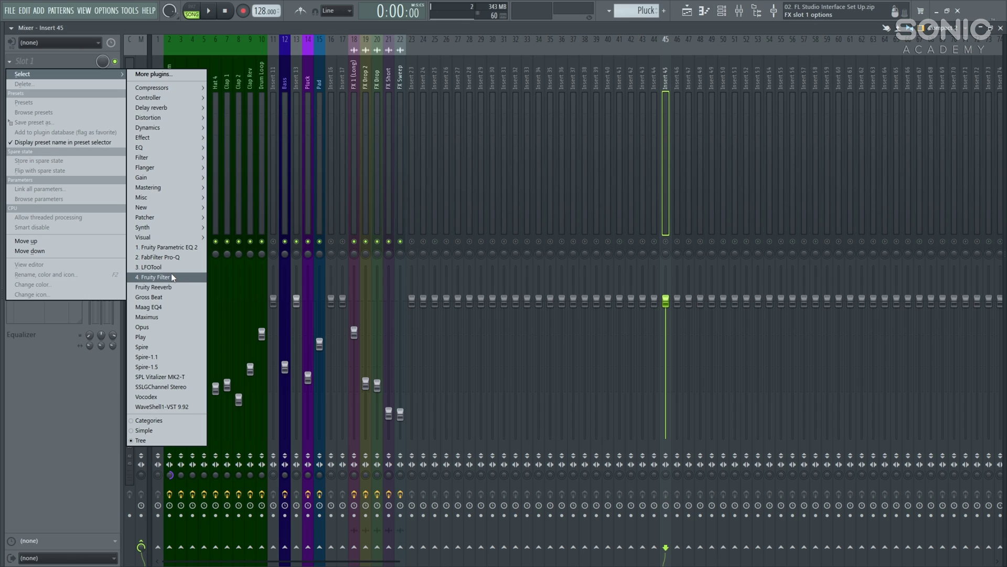
Step: Load Fruity Parametric EQ 2 into slot 1, remove it, and reopen the slot's plugin choices
{"action": "left_click", "coordinate": [71, 59]}
{"action": "left_click", "coordinate": [70, 63]}
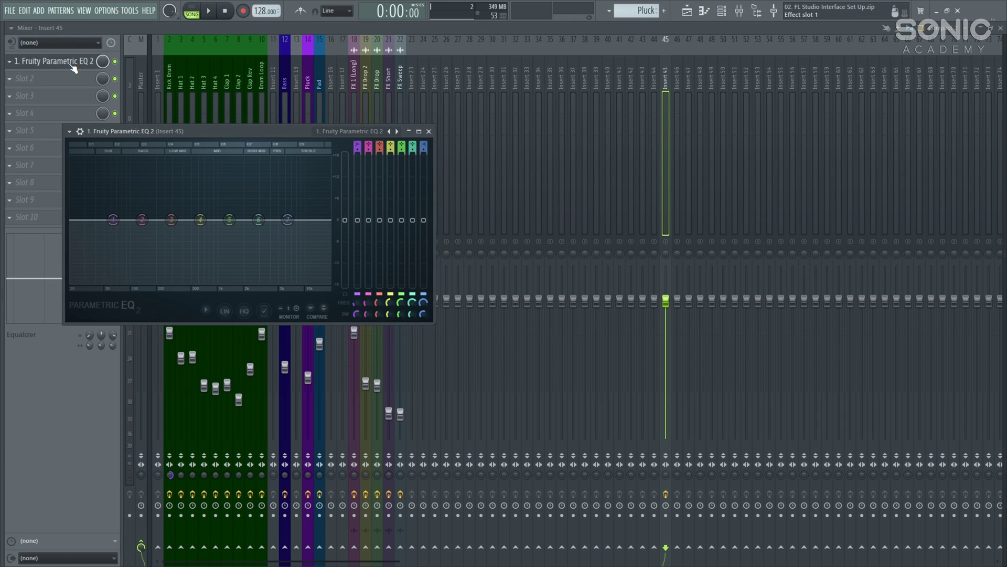
{"action": "left_click", "coordinate": [15, 61]}
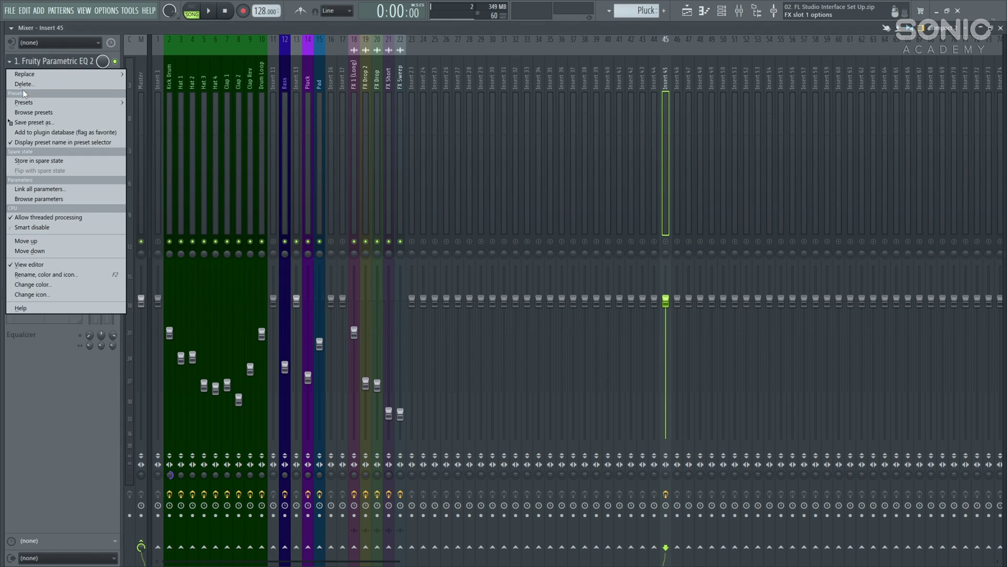
{"action": "left_click", "coordinate": [24, 87]}
{"action": "key", "text": "Return"}
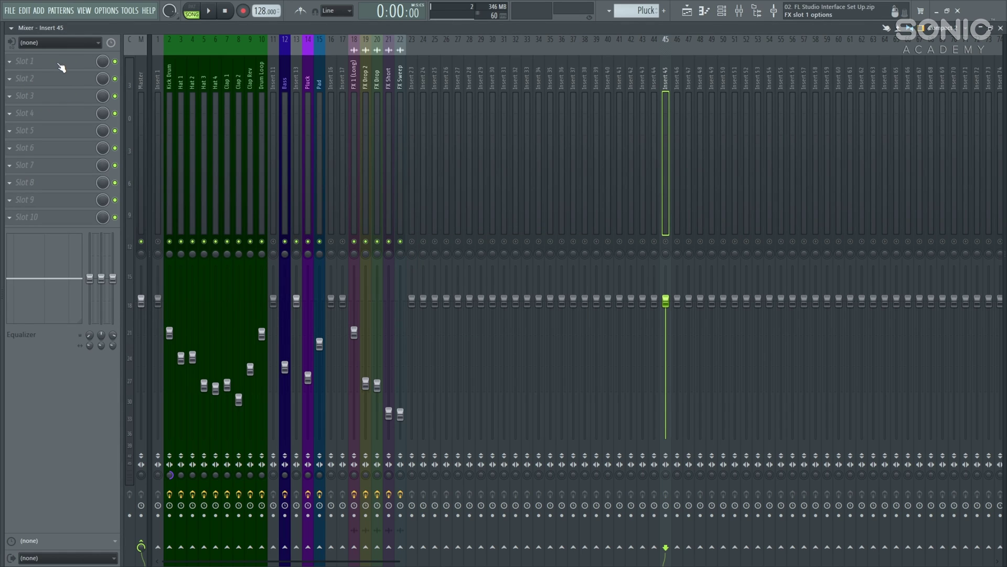
{"action": "left_click", "coordinate": [62, 68]}
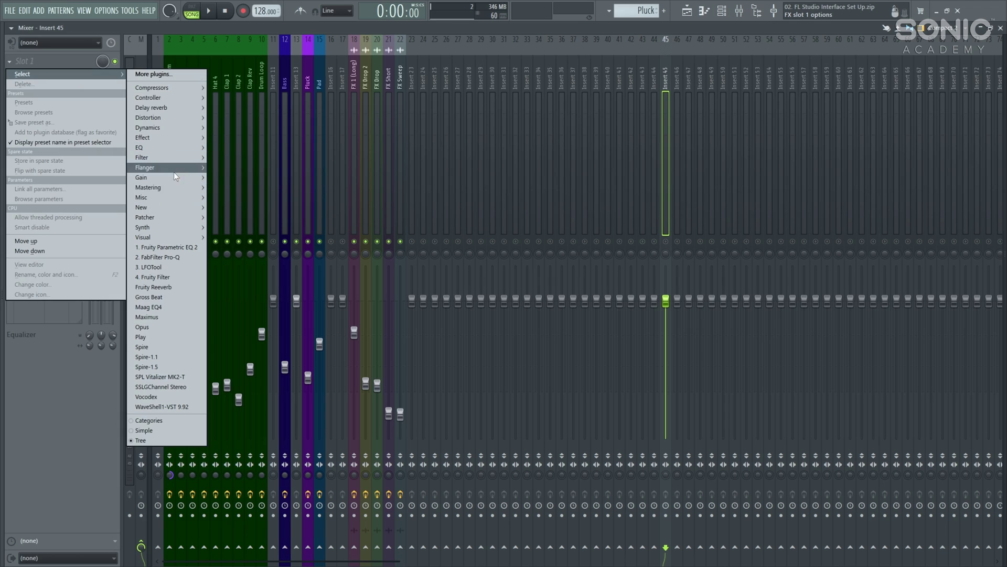
Step: Open the Plugin Manager from the full effect plugin list and scroll through its plugins
{"action": "left_click", "coordinate": [172, 77]}
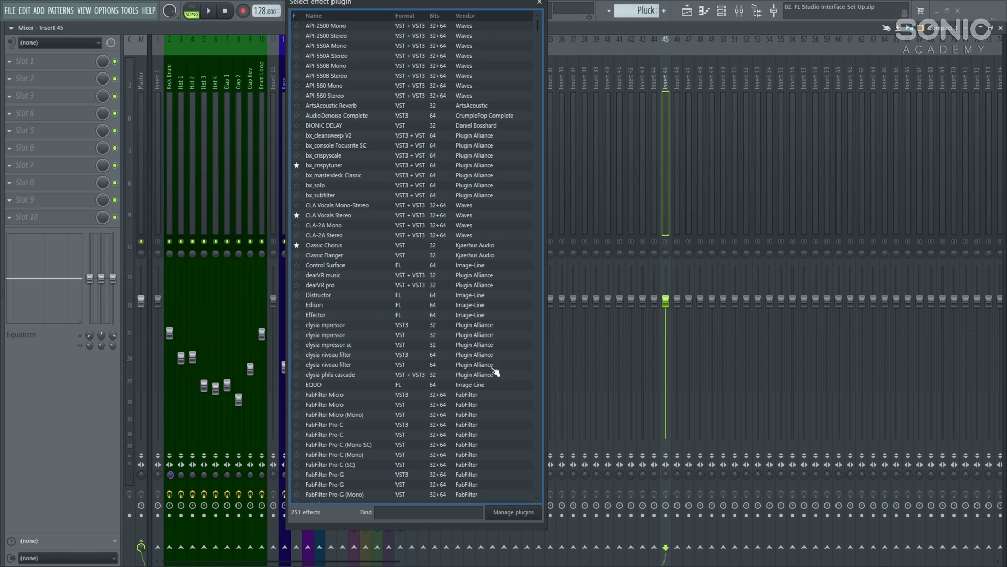
{"action": "left_click_drag", "start_coordinate": [407, 5], "coordinate": [409, 19]}
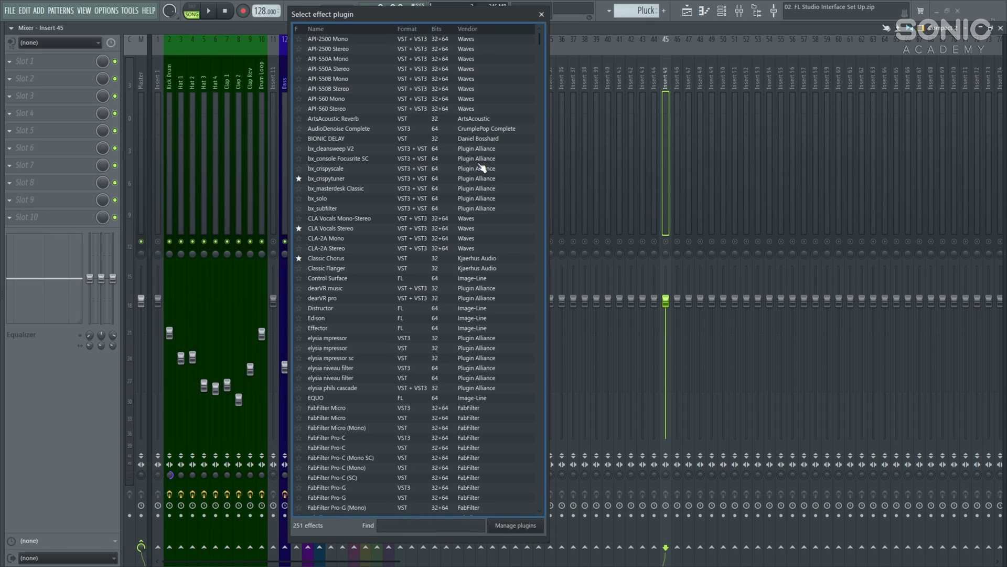
{"action": "left_click", "coordinate": [530, 527]}
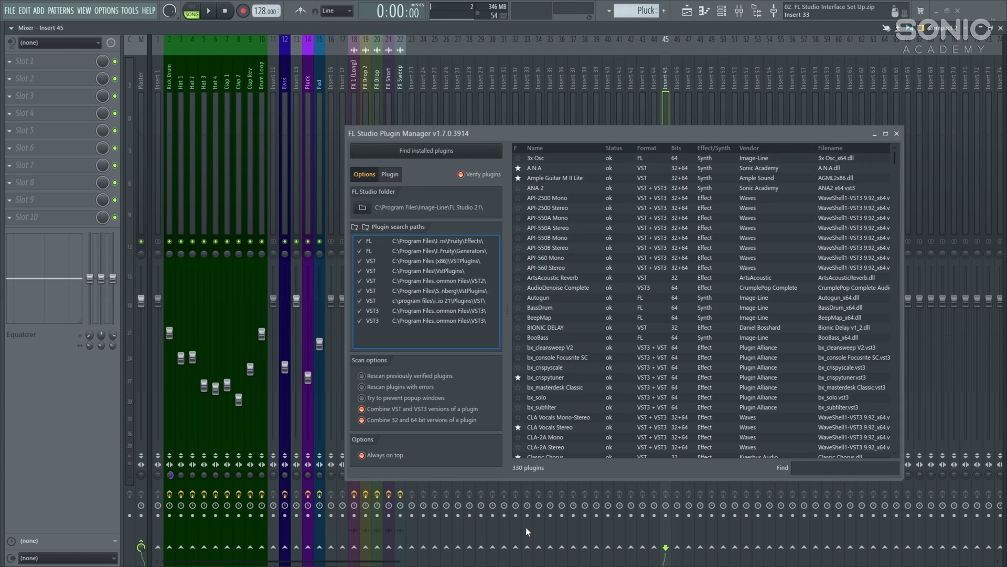
{"action": "left_click_drag", "start_coordinate": [546, 129], "coordinate": [371, 85]}
{"action": "scroll", "coordinate": [506, 304], "scroll_direction": "down", "scroll_amount": 20}
{"action": "scroll", "coordinate": [506, 304], "scroll_direction": "down", "scroll_amount": 20}
{"action": "scroll", "coordinate": [517, 311], "scroll_direction": "down", "scroll_amount": 20}
{"action": "scroll", "coordinate": [513, 312], "scroll_direction": "down", "scroll_amount": 20}
{"action": "scroll", "coordinate": [516, 313], "scroll_direction": "up", "scroll_amount": 20}
Step: Search 'Maag', select Maag EQ4, and enter EQ as its category
{"action": "left_click", "coordinate": [676, 419]}
{"action": "type", "text": "Maag"}
{"action": "left_click", "coordinate": [383, 110]}
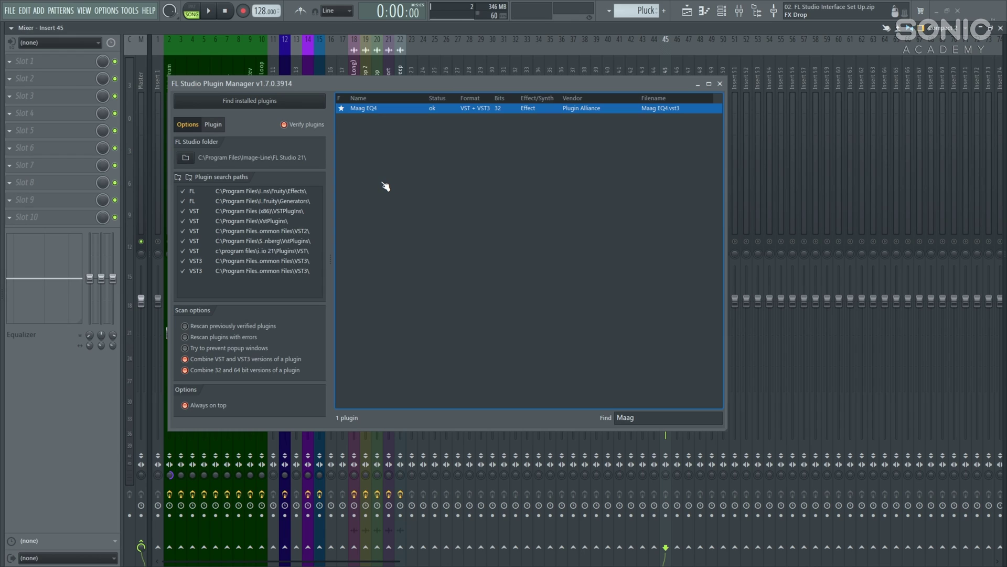
{"action": "left_click", "coordinate": [214, 125]}
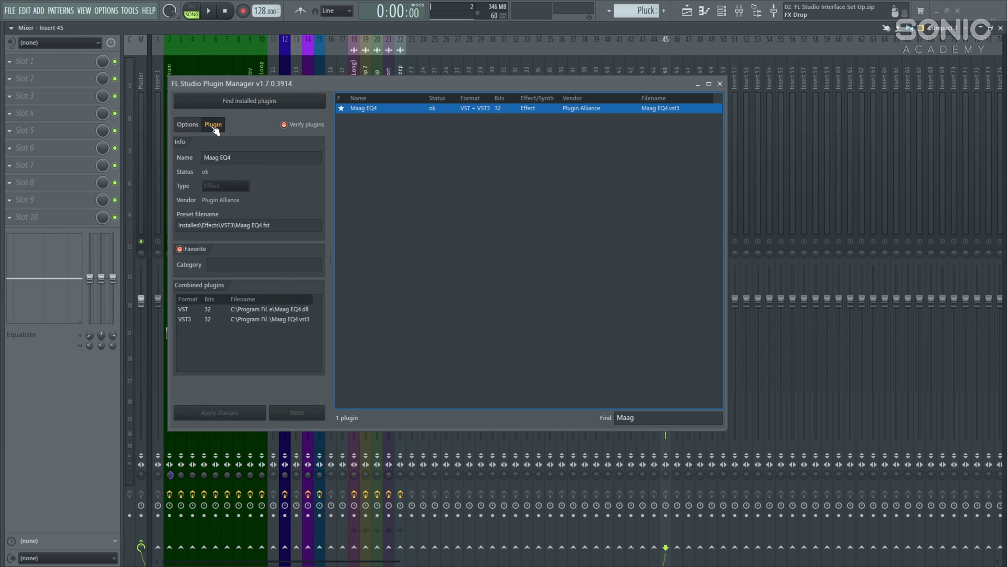
{"action": "left_click", "coordinate": [284, 266]}
{"action": "type", "text": "EQ"}
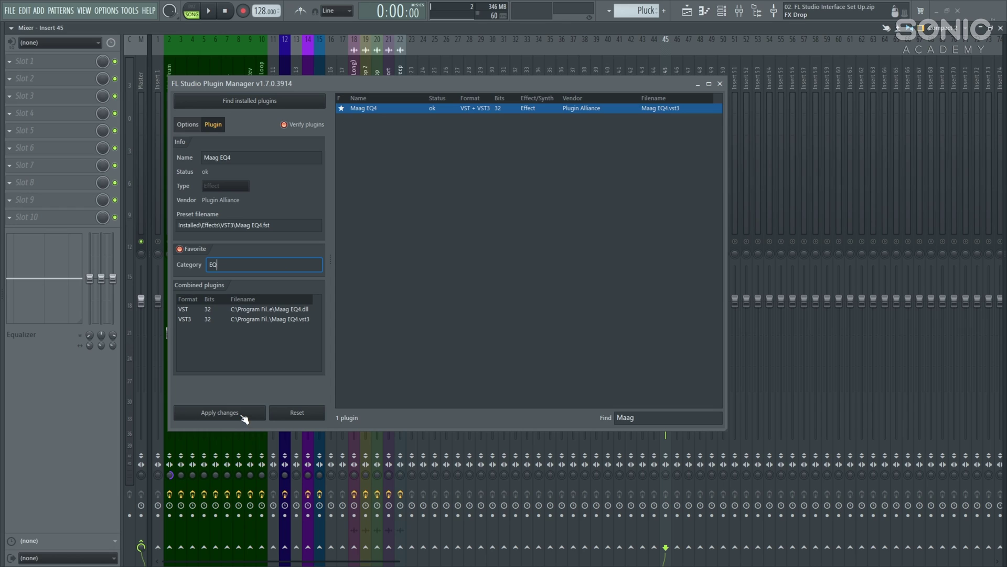
Step: Close the Plugin Manager and check that Maag EQ4 now appears under EQ in slot 1's list
{"action": "left_click", "coordinate": [720, 83]}
{"action": "left_click", "coordinate": [71, 62]}
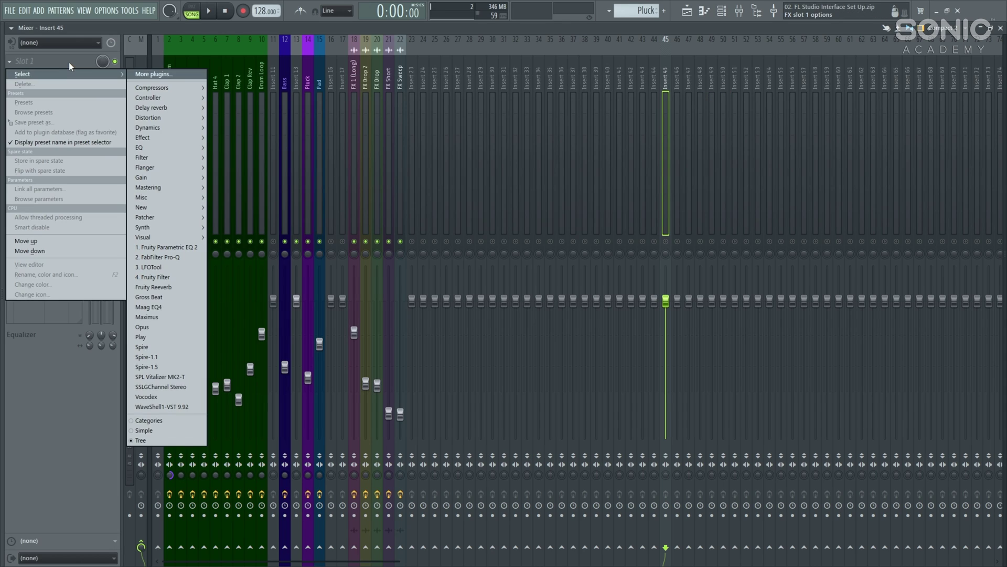
{"action": "mouse_move", "coordinate": [164, 151]}
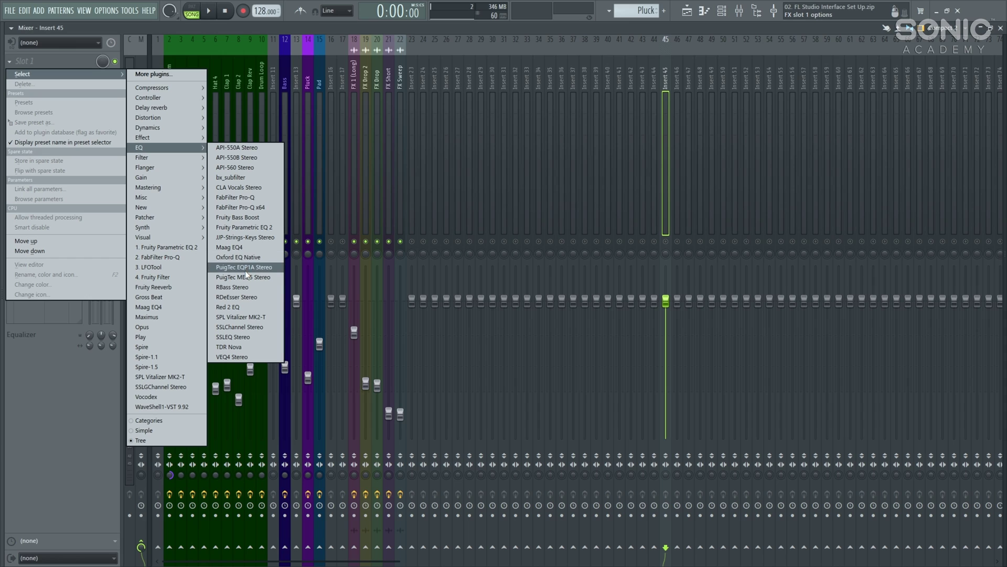
Step: In the Plugin Manager, search 'puig' and confirm PuigTec MEQ5 Stereo's category is EQ
{"action": "left_click", "coordinate": [181, 73]}
{"action": "left_click", "coordinate": [517, 522]}
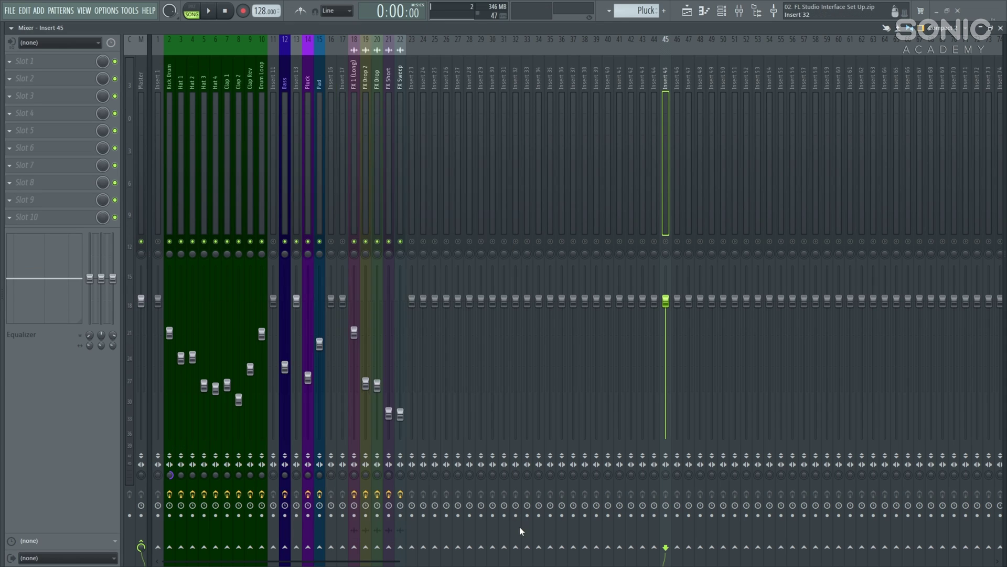
{"action": "left_click", "coordinate": [648, 419]}
{"action": "type", "text": "puig"}
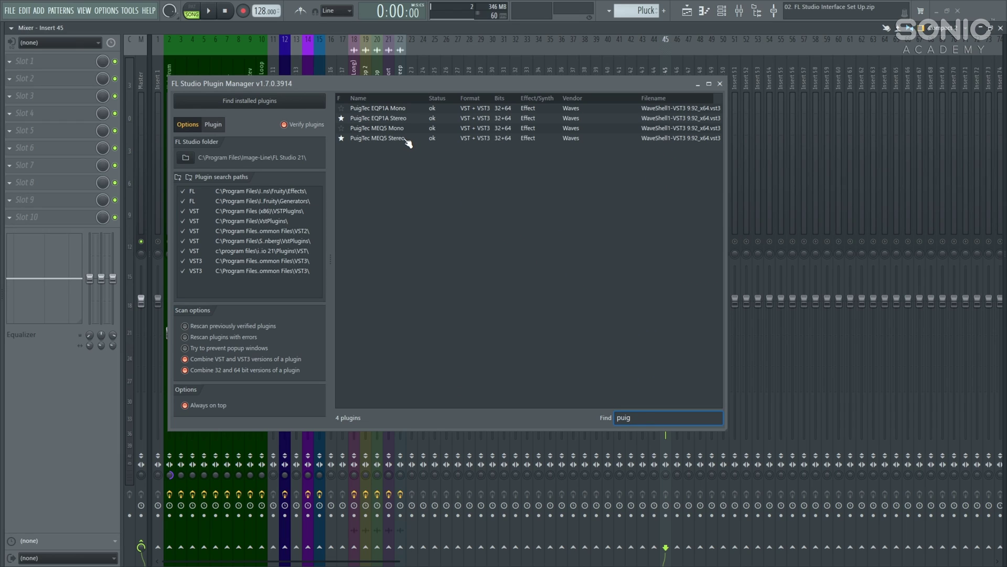
{"action": "left_click", "coordinate": [407, 141]}
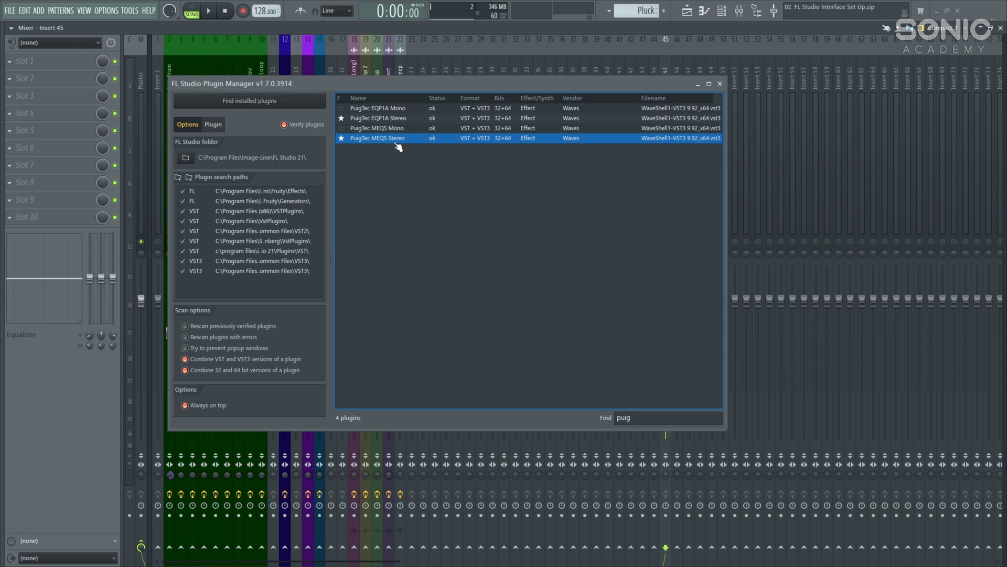
{"action": "left_click", "coordinate": [213, 125]}
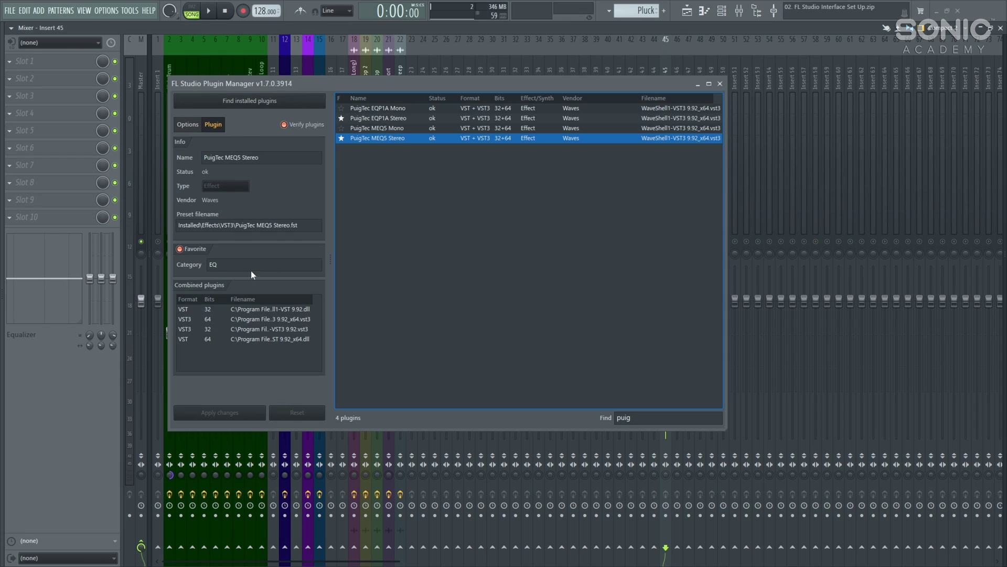
{"action": "left_click", "coordinate": [231, 265]}
{"action": "left_click", "coordinate": [236, 265]}
Step: Close the Plugin Manager and switch slot 1's plugin menu from Simple back to Tree view
{"action": "left_click", "coordinate": [719, 83]}
{"action": "left_click", "coordinate": [49, 67]}
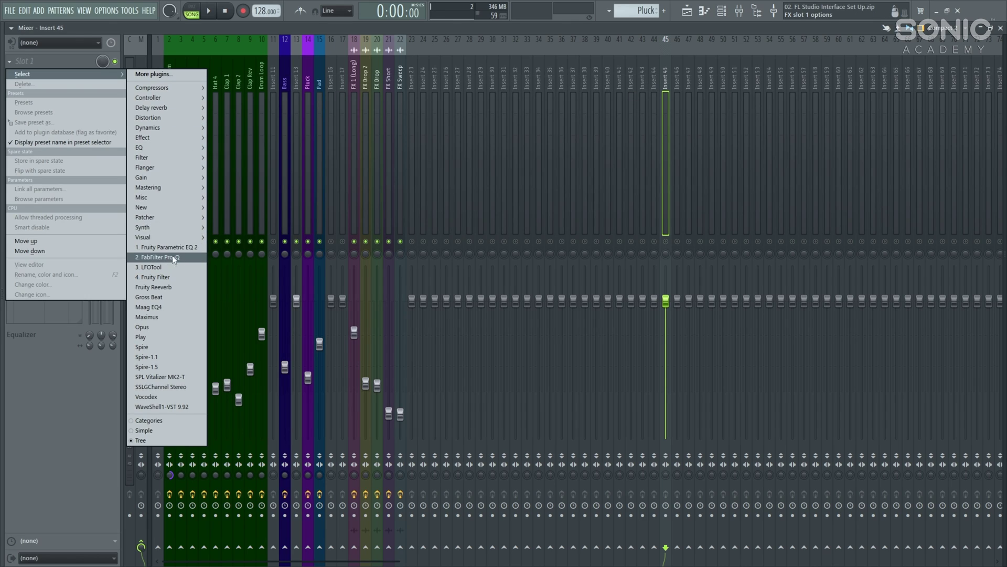
{"action": "mouse_move", "coordinate": [185, 218]}
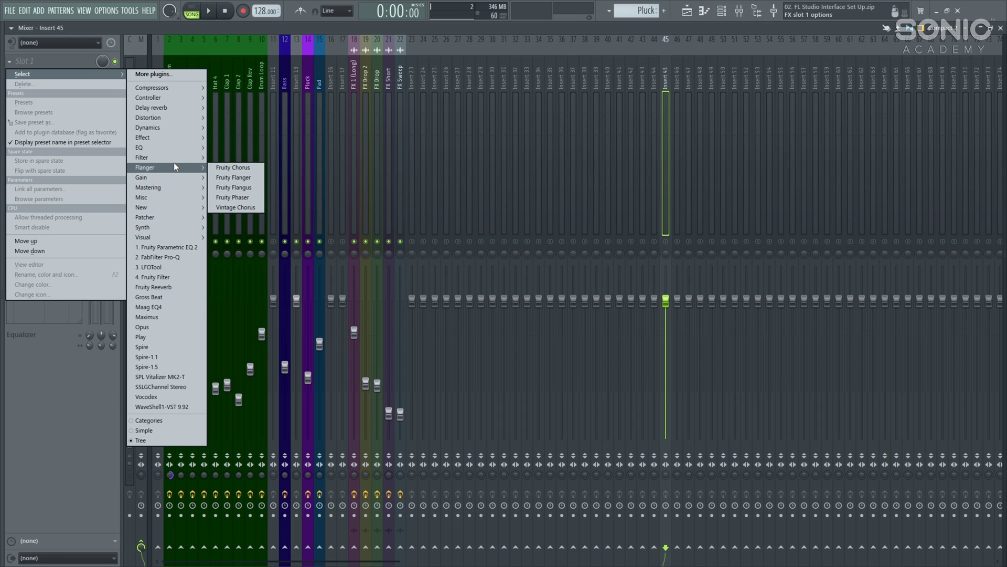
{"action": "left_click", "coordinate": [189, 428]}
{"action": "left_click", "coordinate": [84, 62]}
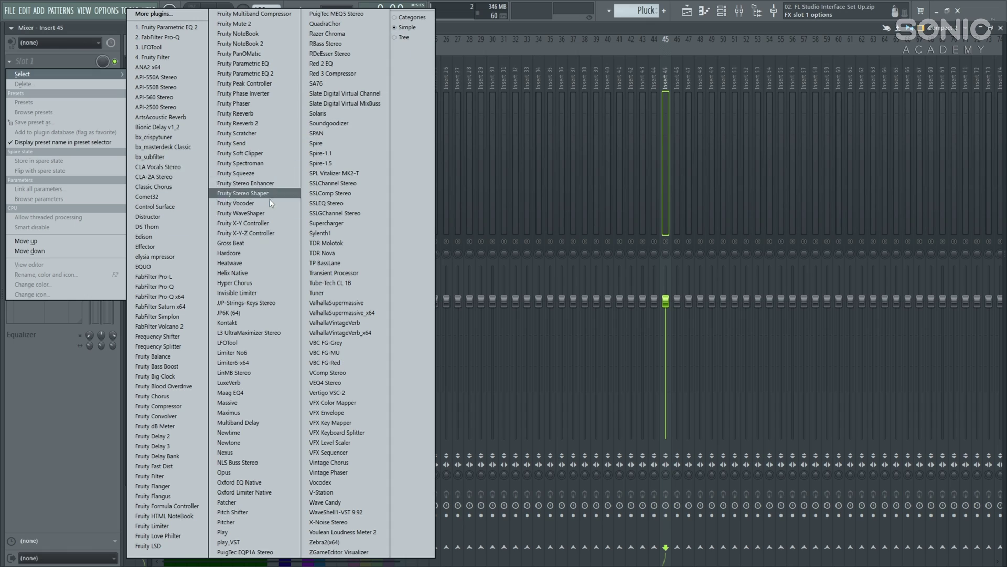
{"action": "left_click", "coordinate": [404, 37]}
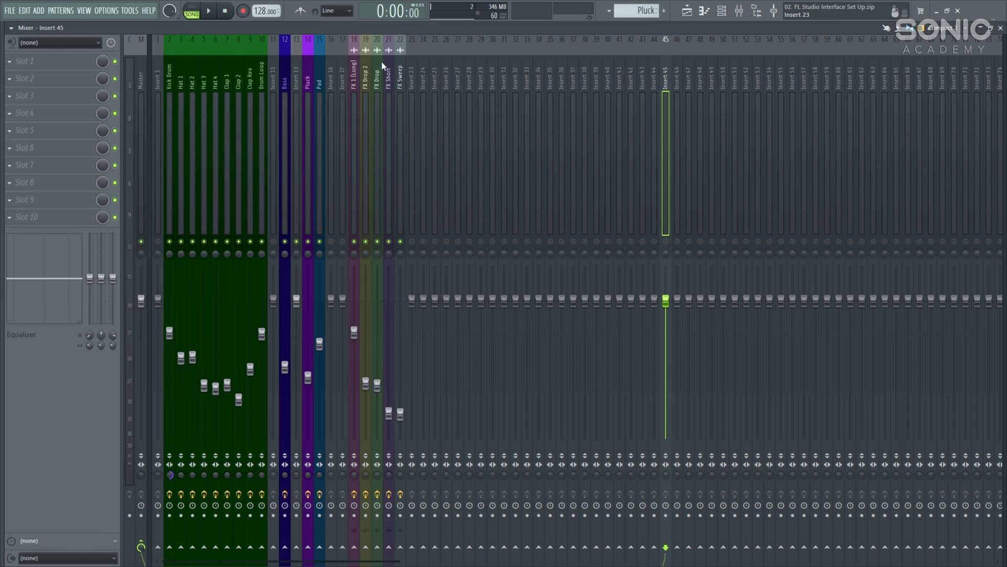
{"action": "left_click", "coordinate": [81, 62]}
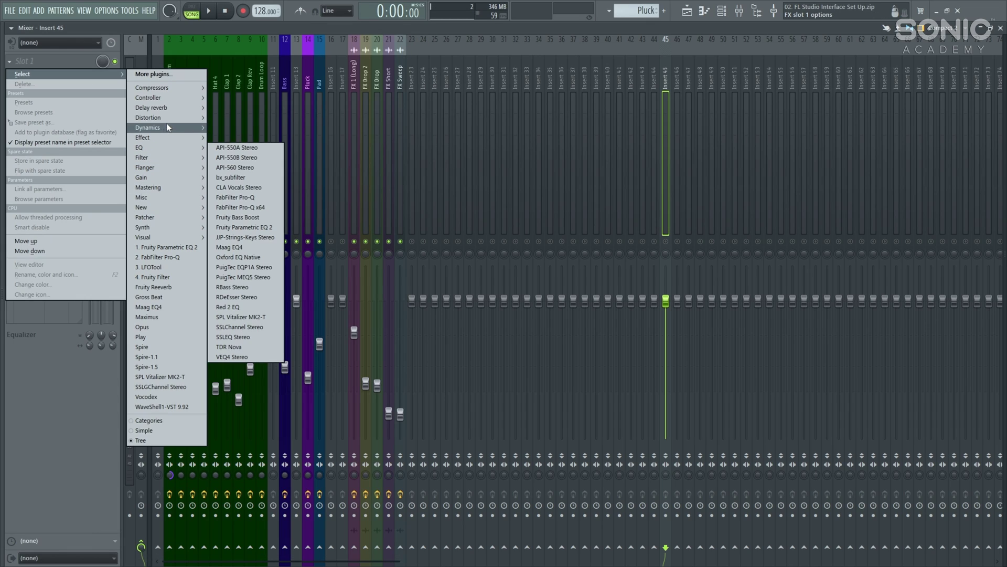
{"action": "key", "text": "Escape"}
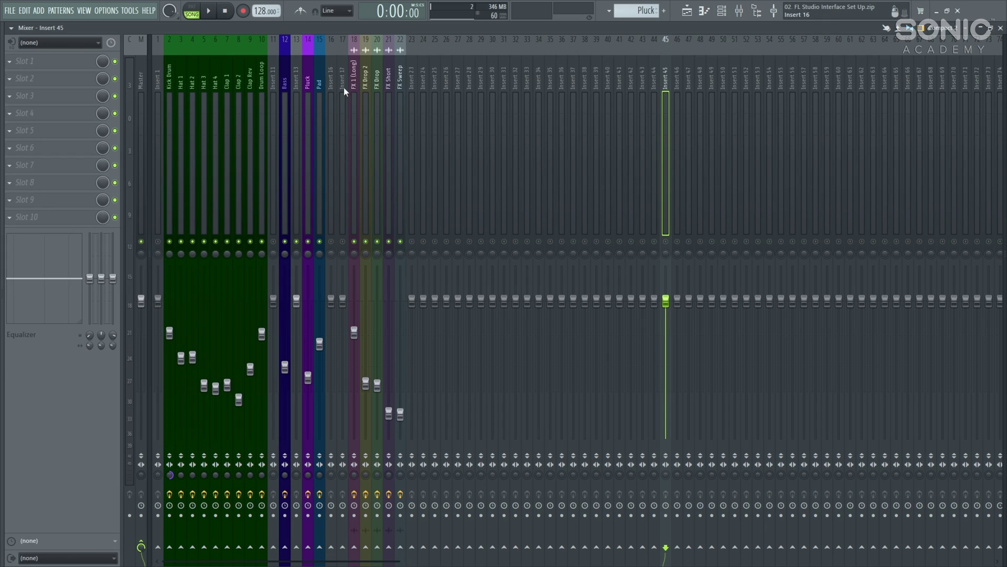